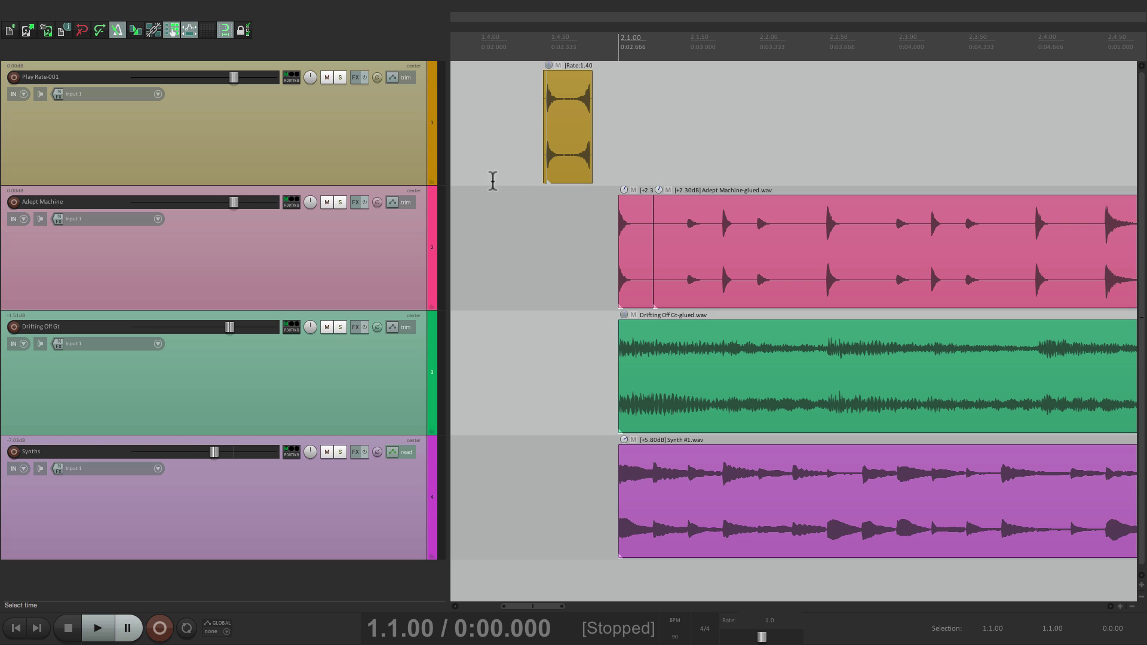
Step: Play back the pickup, then set the play position to 1.4.47 where the Play Rate-001 clip begins
click(526, 237)
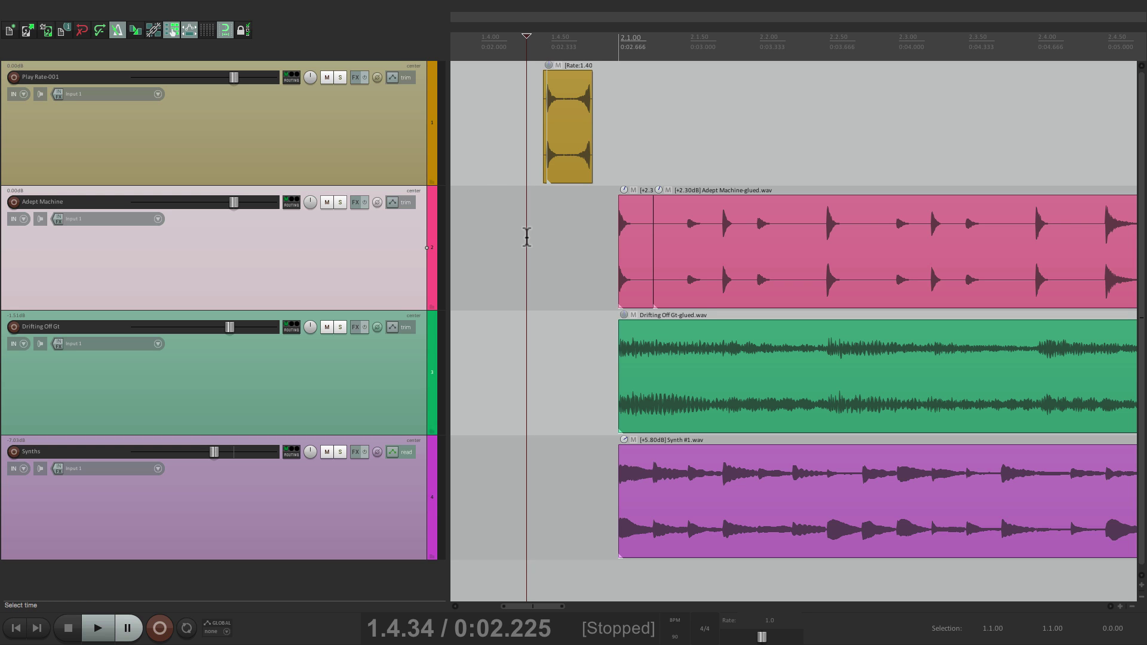
key(space)
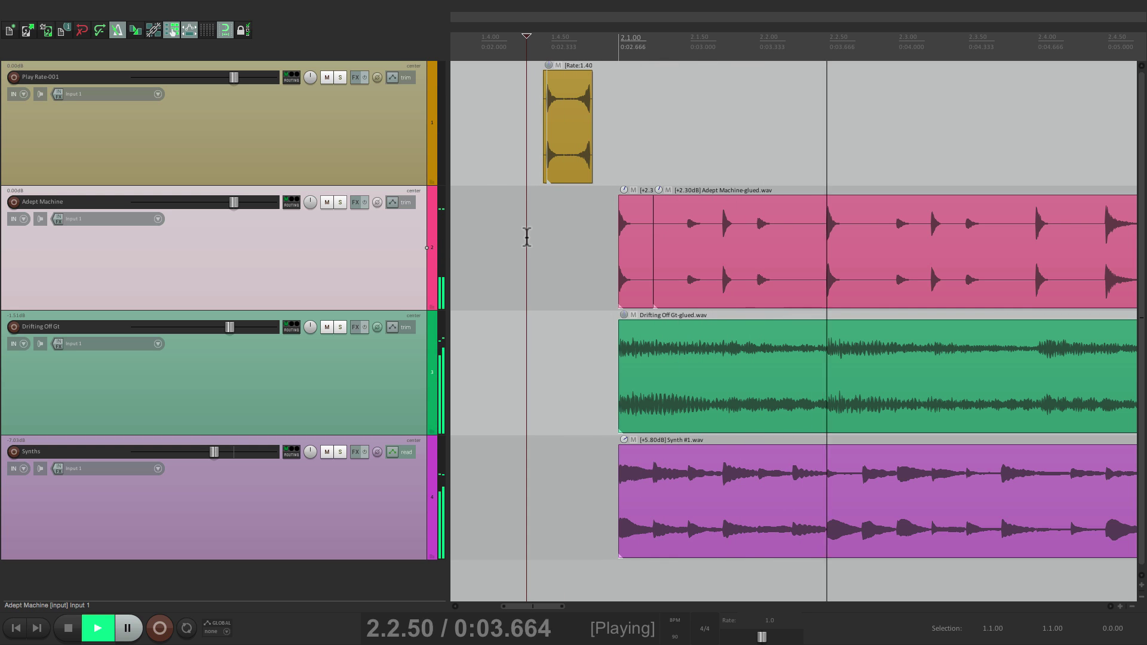
key(space)
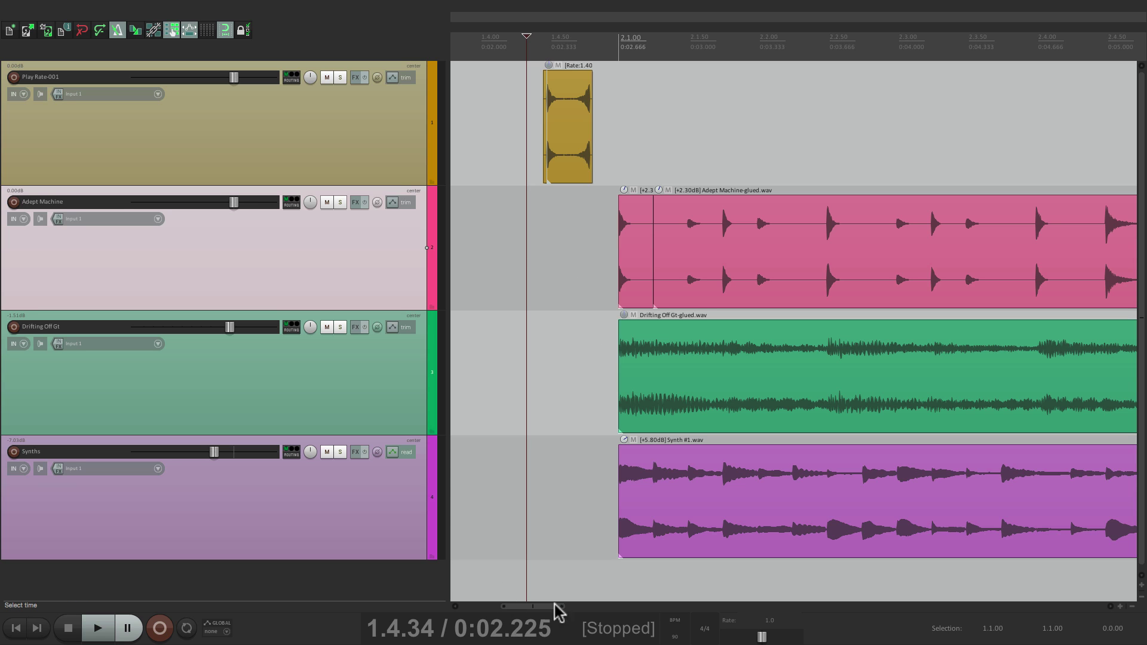
click(545, 219)
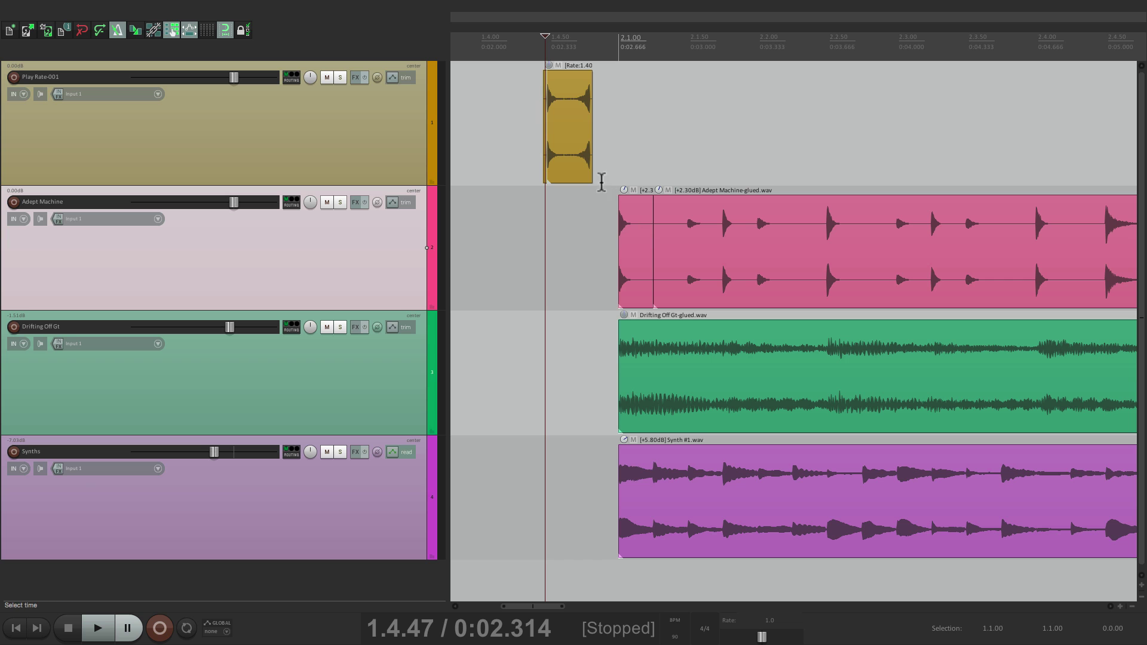
Step: Zoom out and place the play position at bar 11, where the song items end
scroll(568, 230, down, 8)
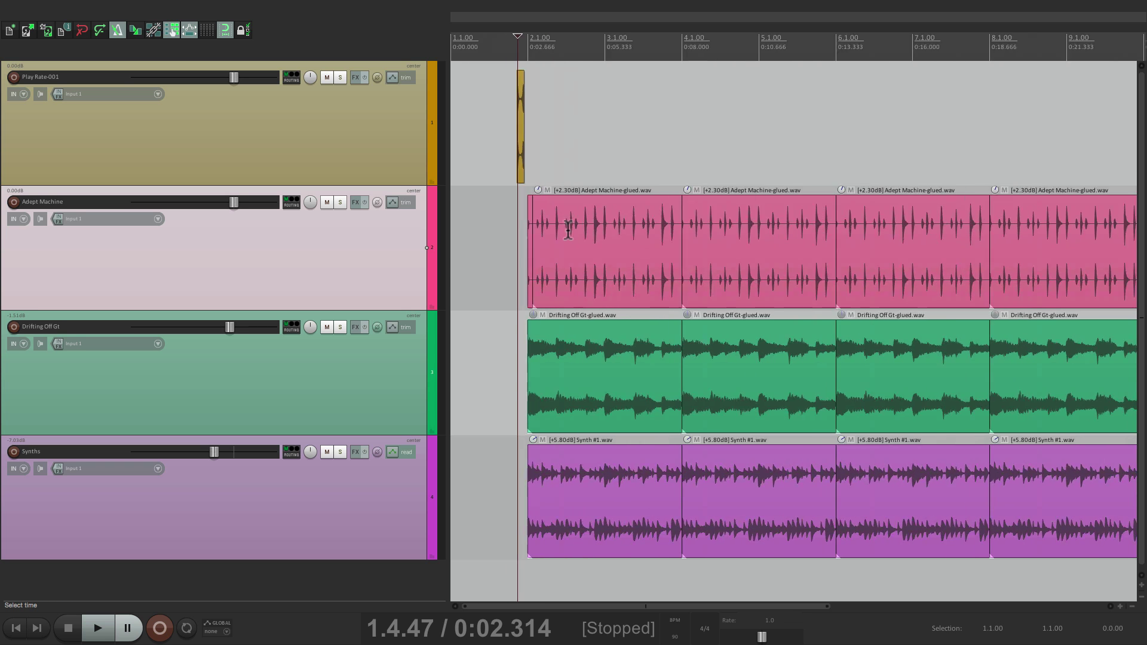
scroll(815, 252, up, 5)
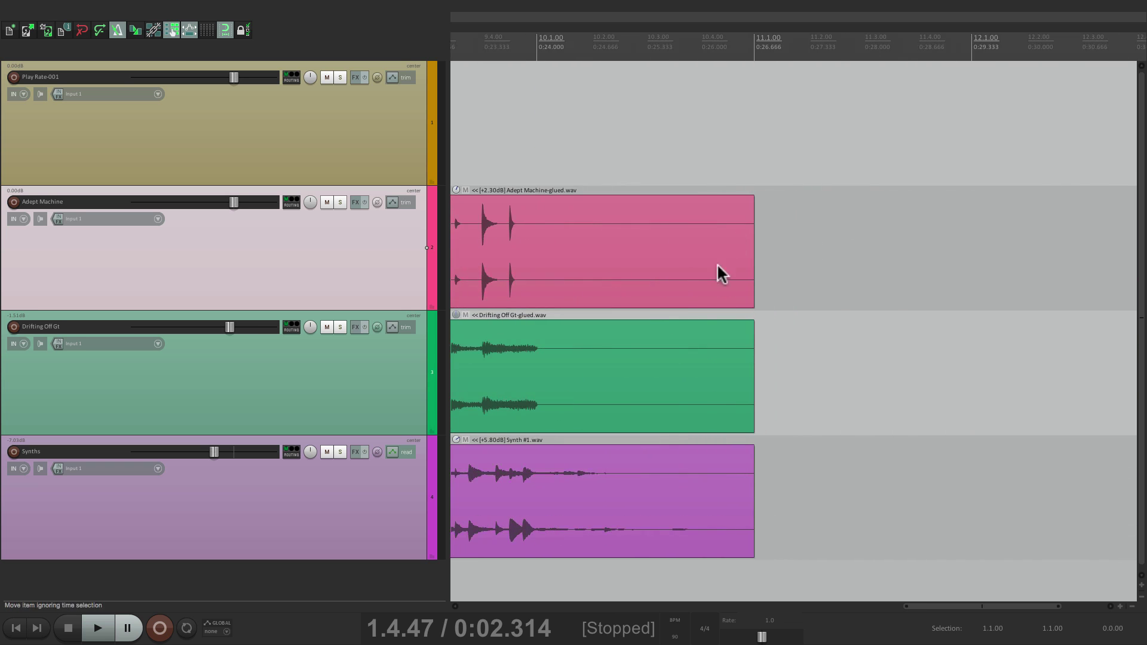
click(750, 150)
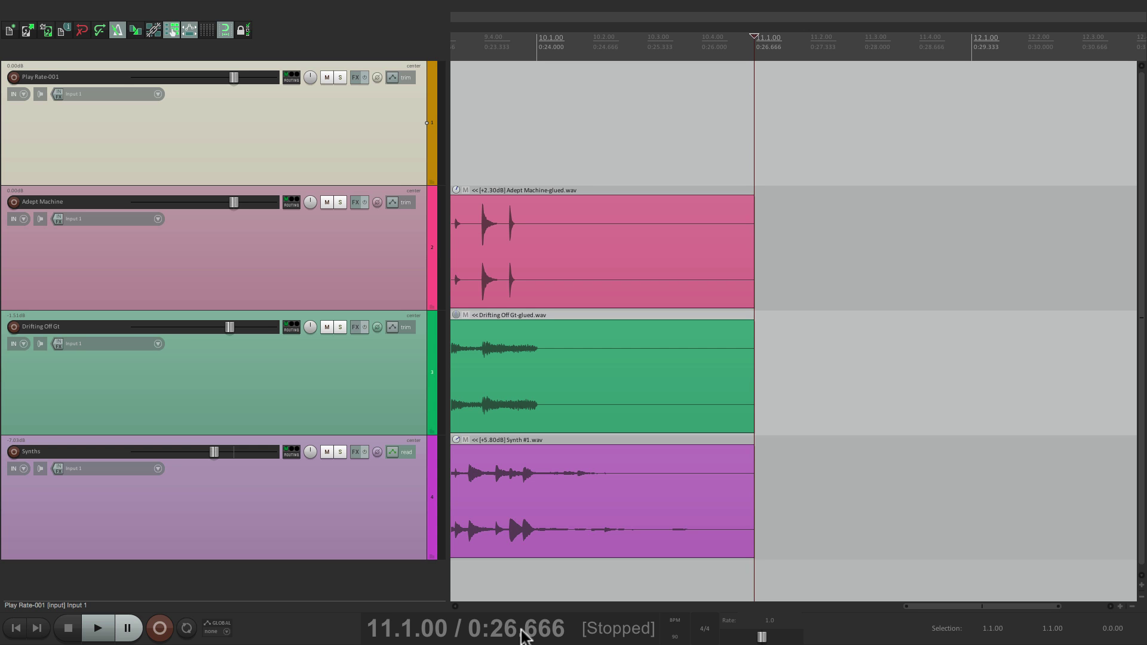
Step: Zoom into the pickup, set the play position to 1.4.44 at its start, and audition it
scroll(658, 102, left, 15)
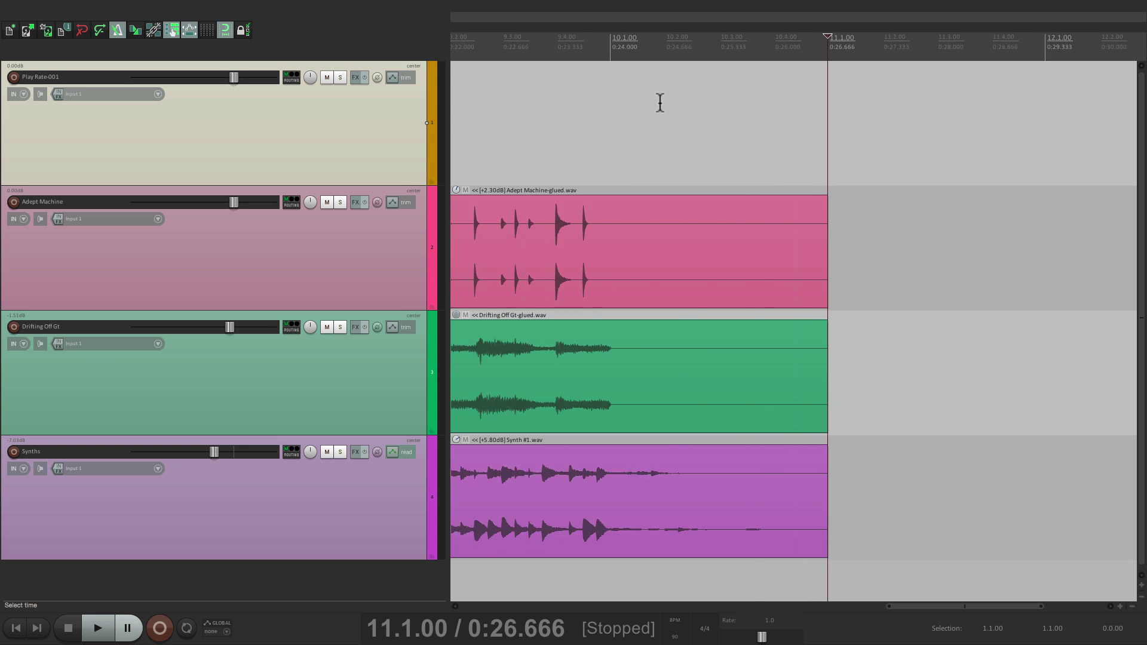
scroll(620, 225, up, 2)
scroll(657, 266, right, 2)
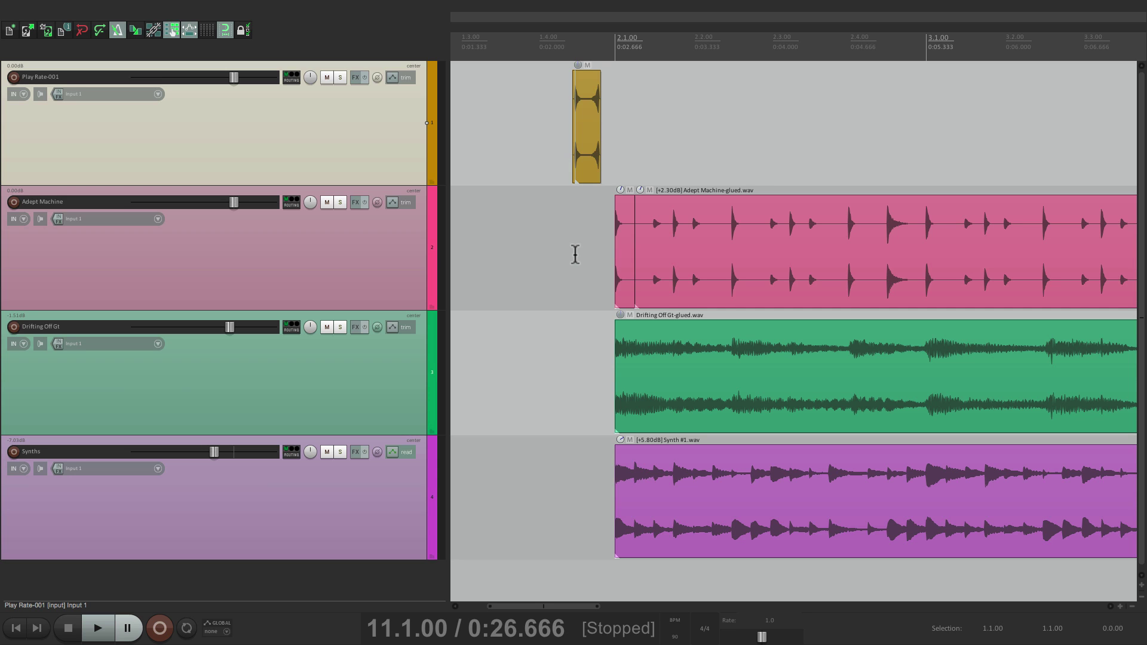
scroll(567, 235, up, 4)
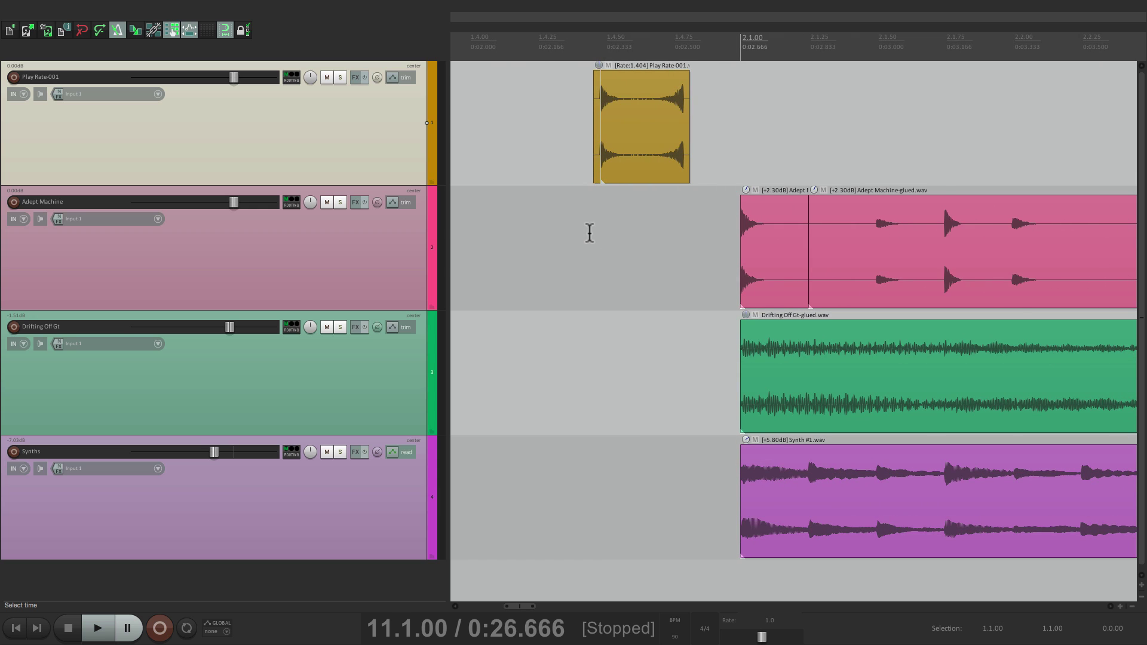
click(589, 233)
key(space)
key(space)
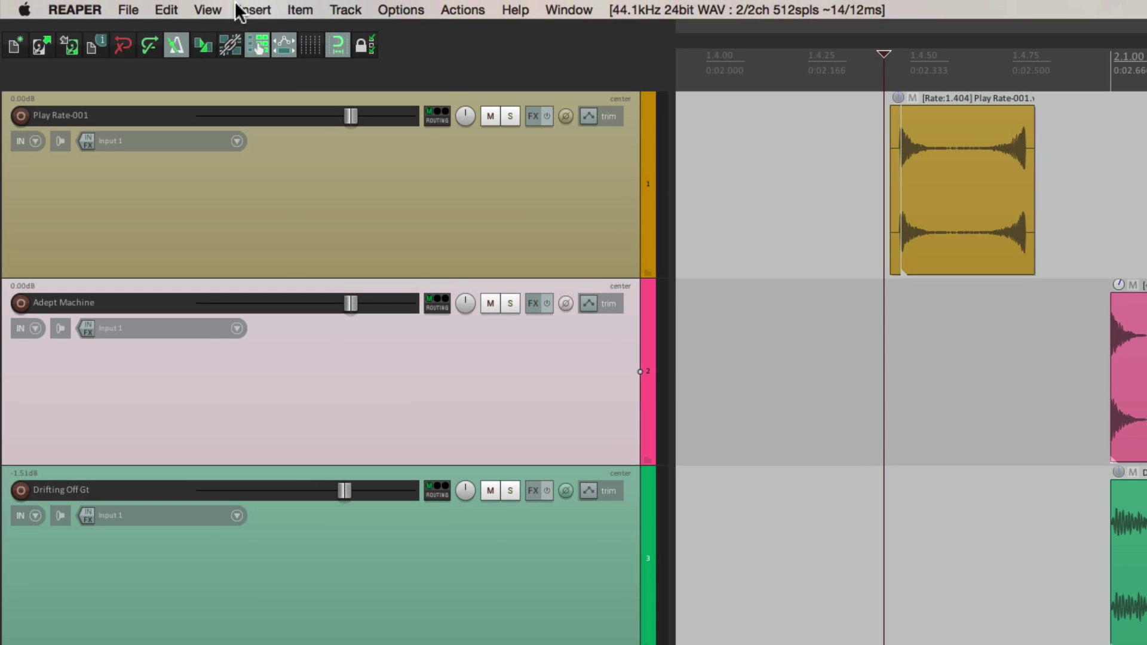
Step: Show the Big Clock with Alt+B and set its display to Minutes : Seconds, reading 0:02.295
click(211, 10)
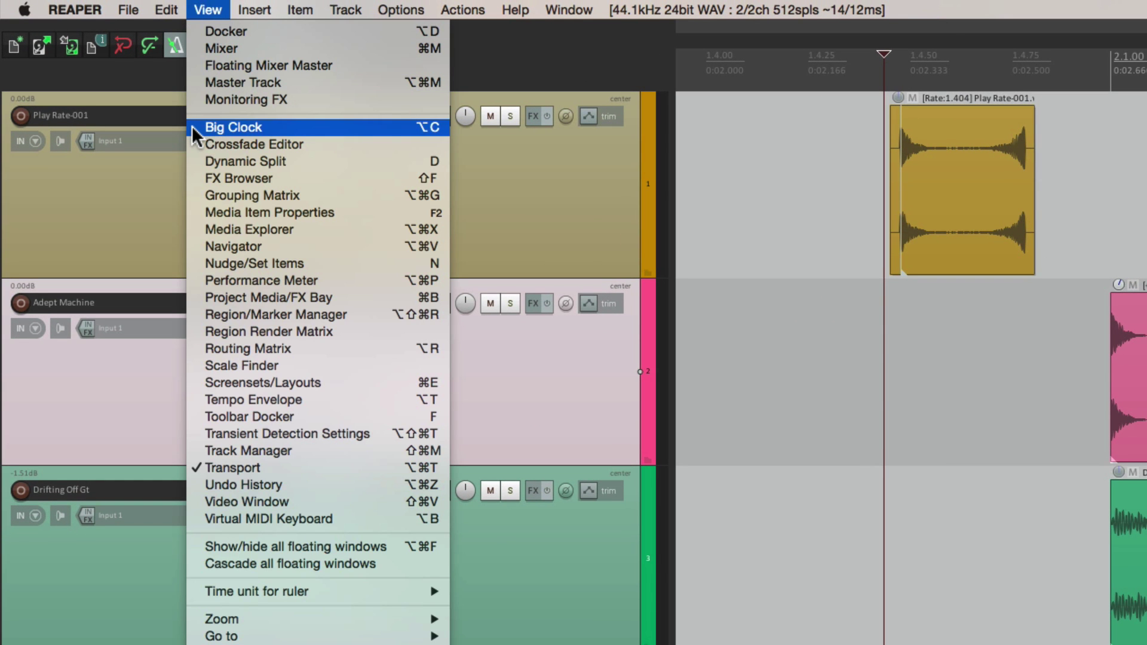
key(Escape)
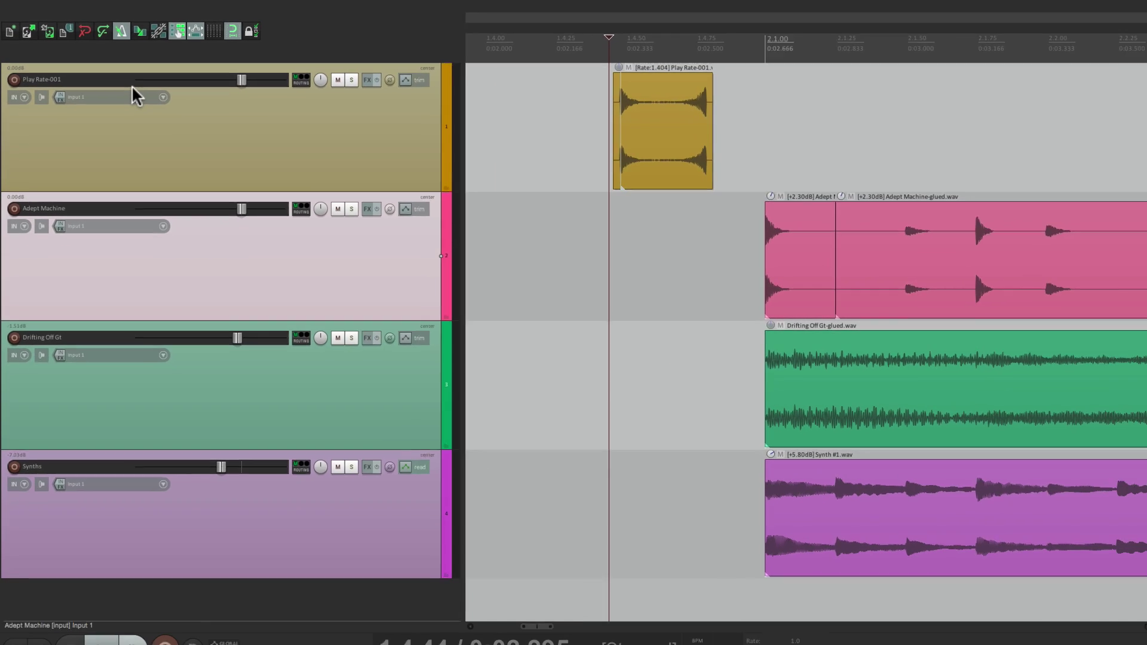
key(alt+b)
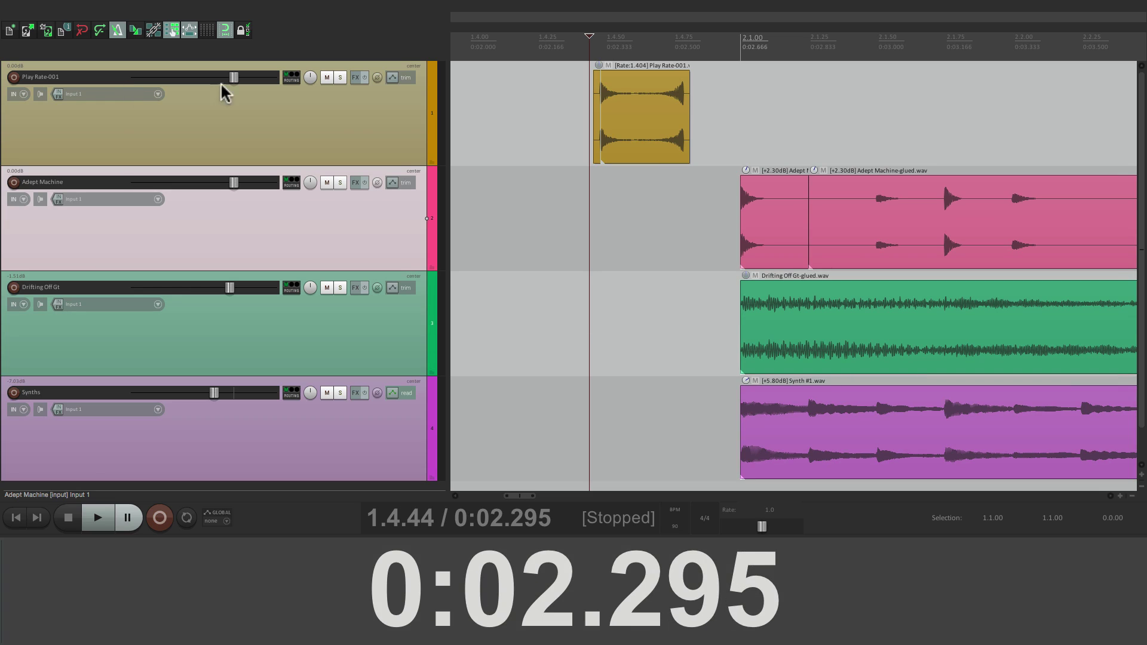
right_click(589, 561)
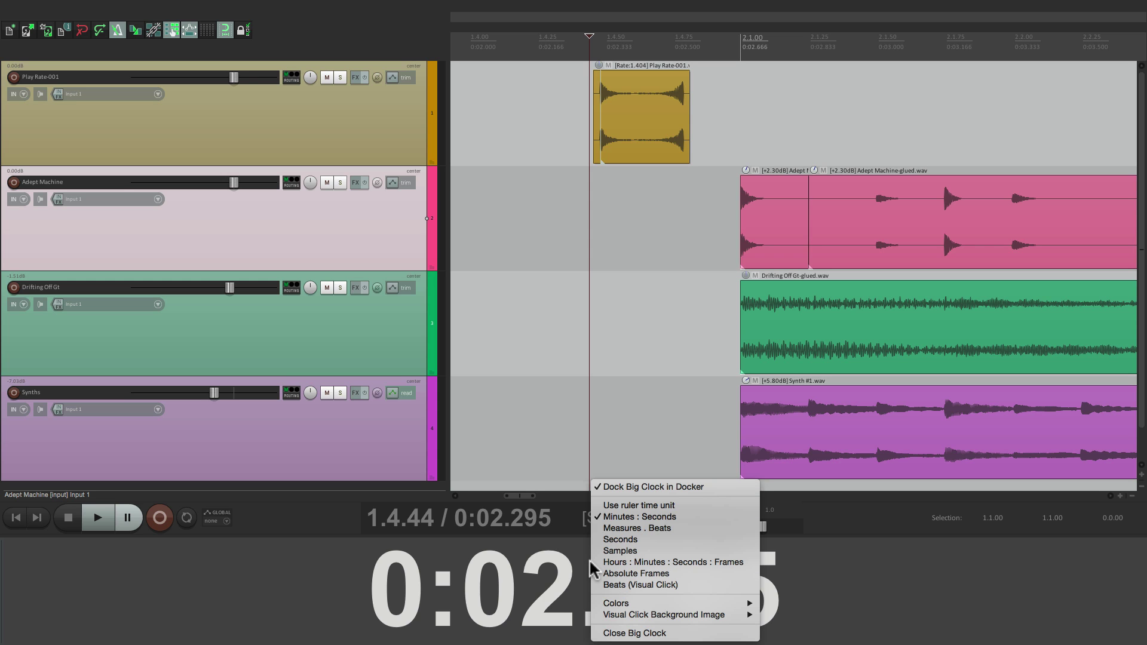
click(593, 526)
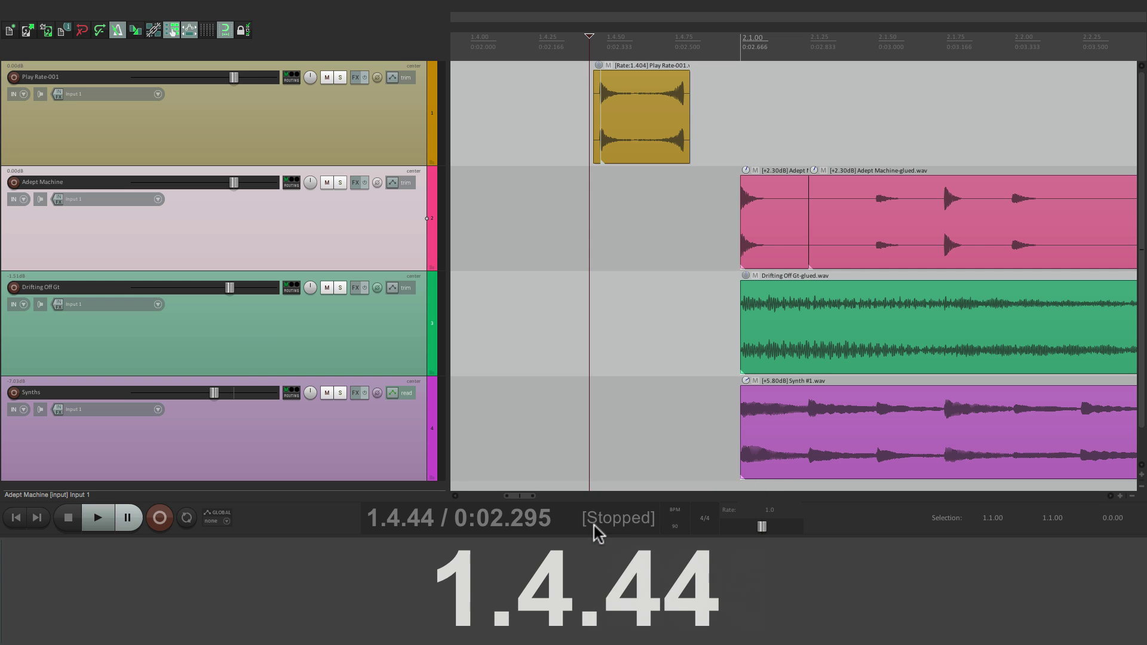
right_click(589, 562)
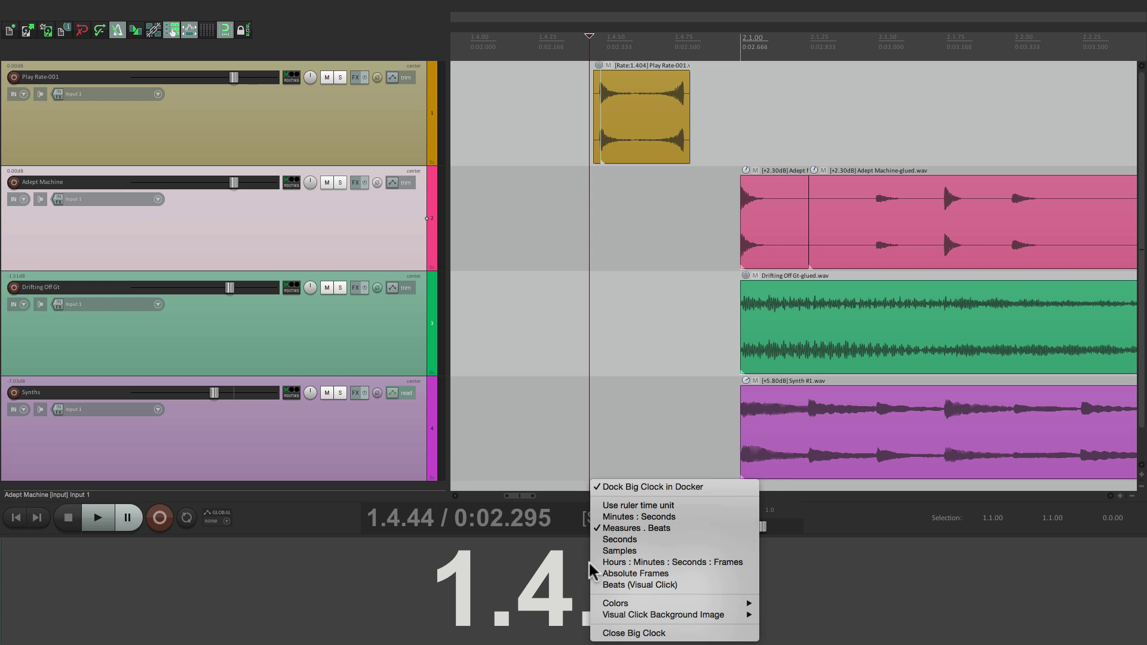
click(591, 517)
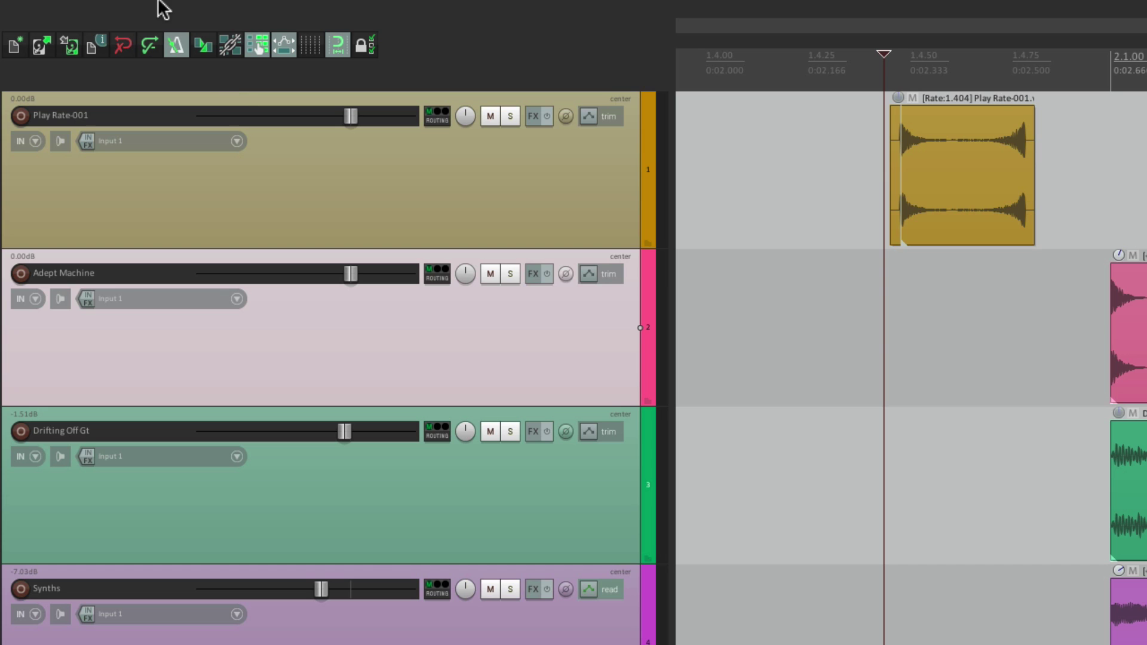
mouse_move(96, 4)
click(141, 8)
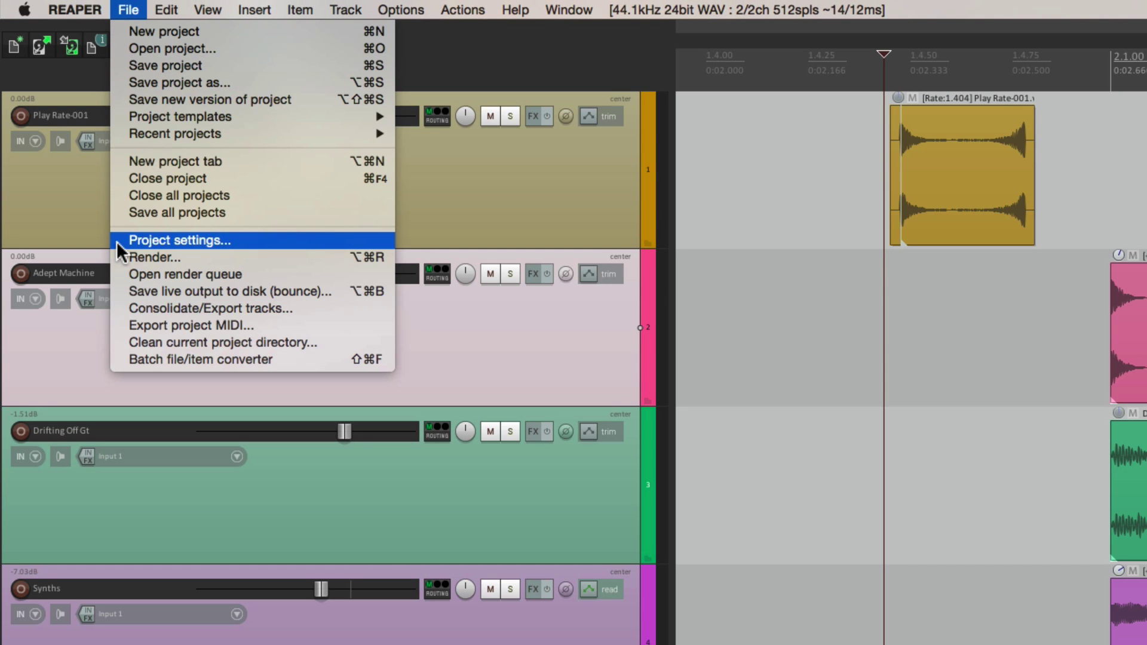
click(141, 7)
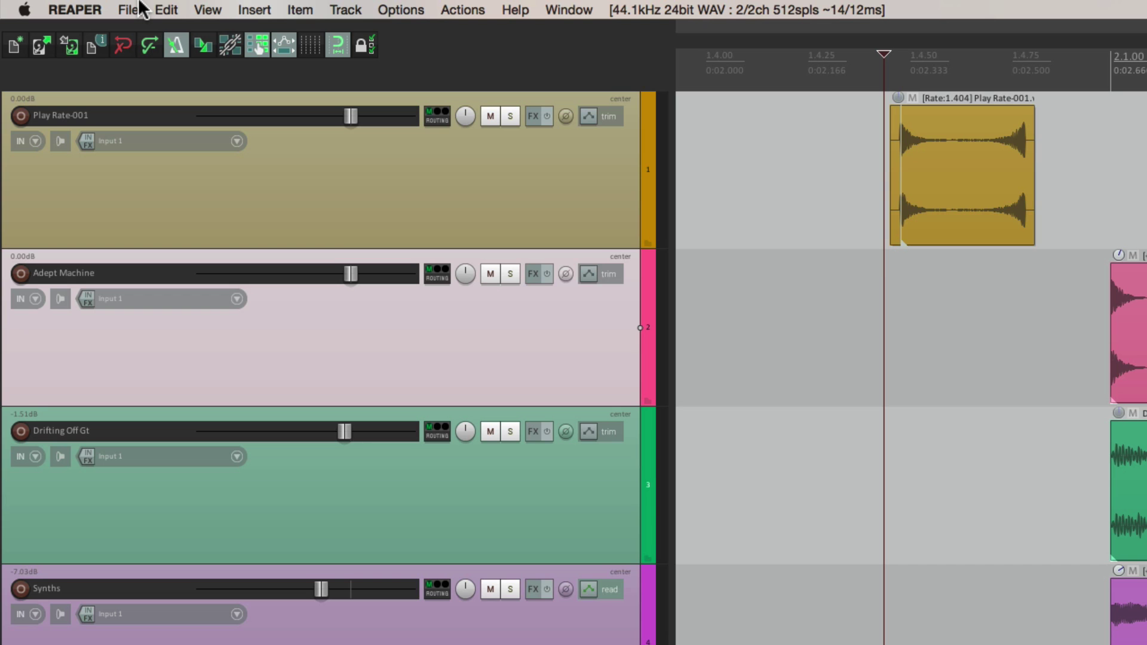
click(95, 52)
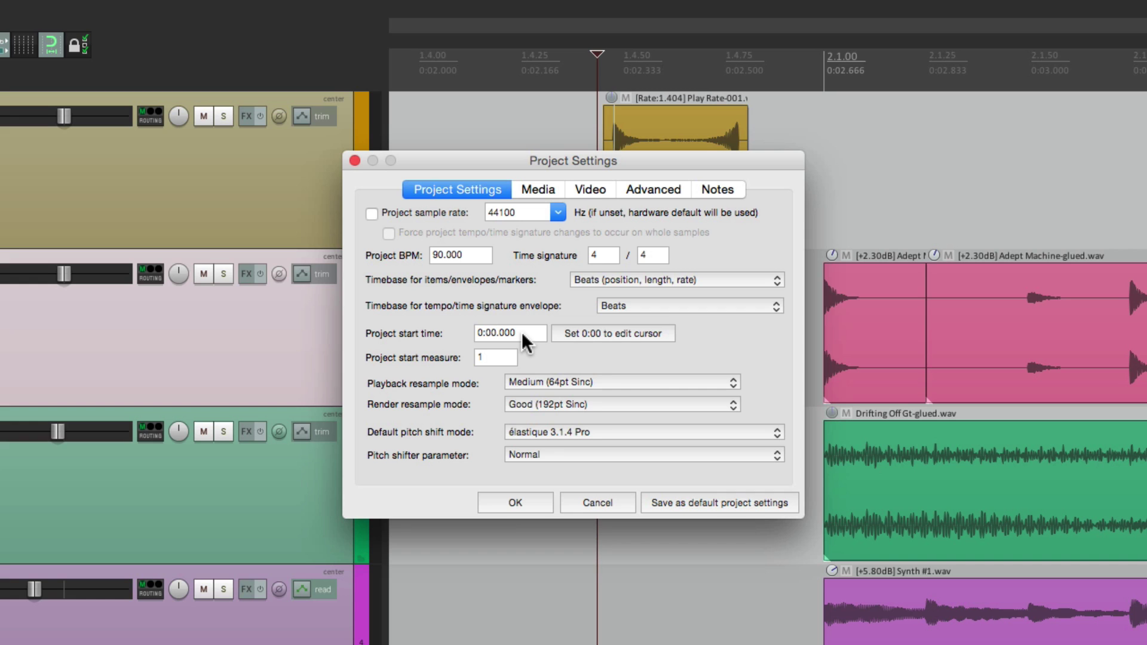
Step: Close Project Settings, keeping changes, and move the play position to the project start at 1.1.00
click(514, 504)
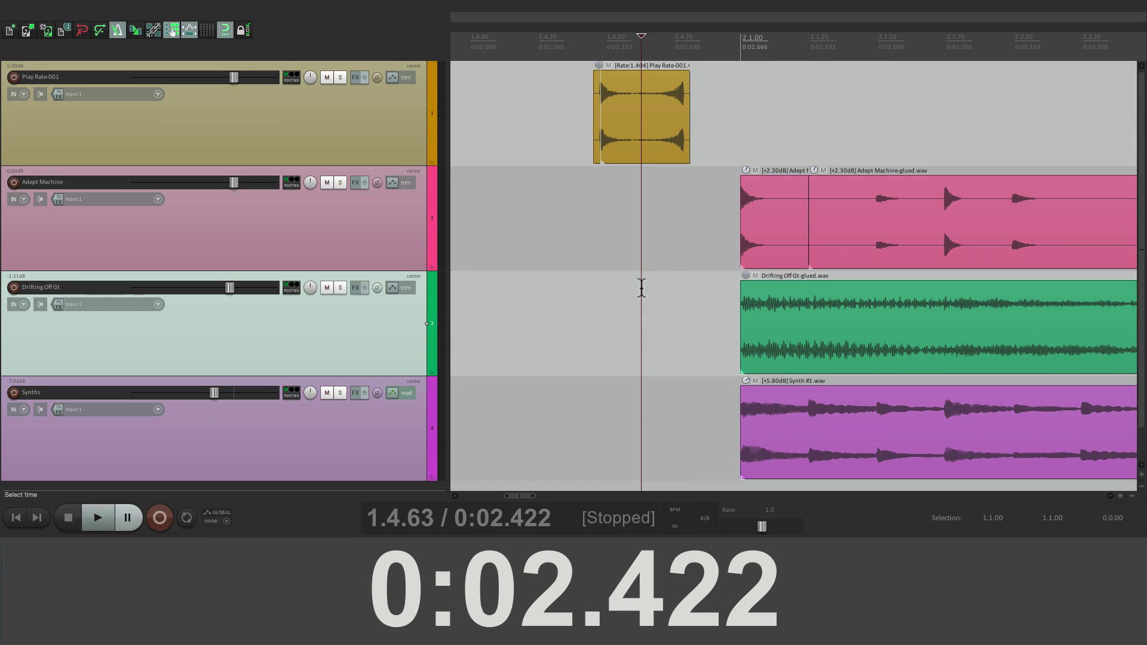
scroll(641, 287, left, 10)
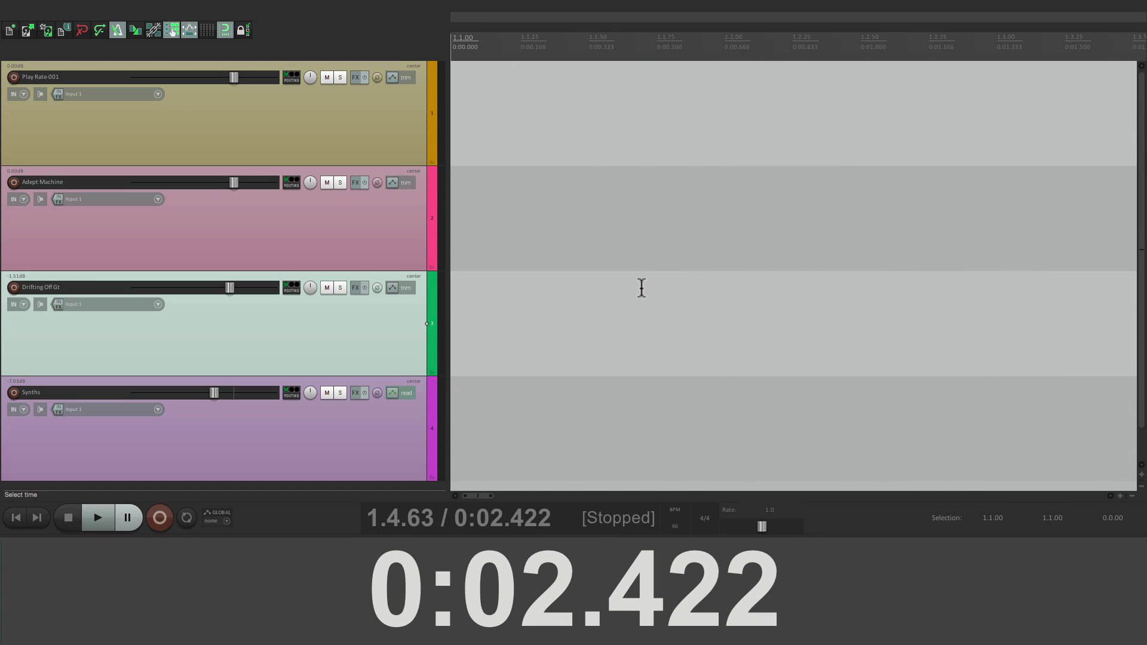
click(514, 221)
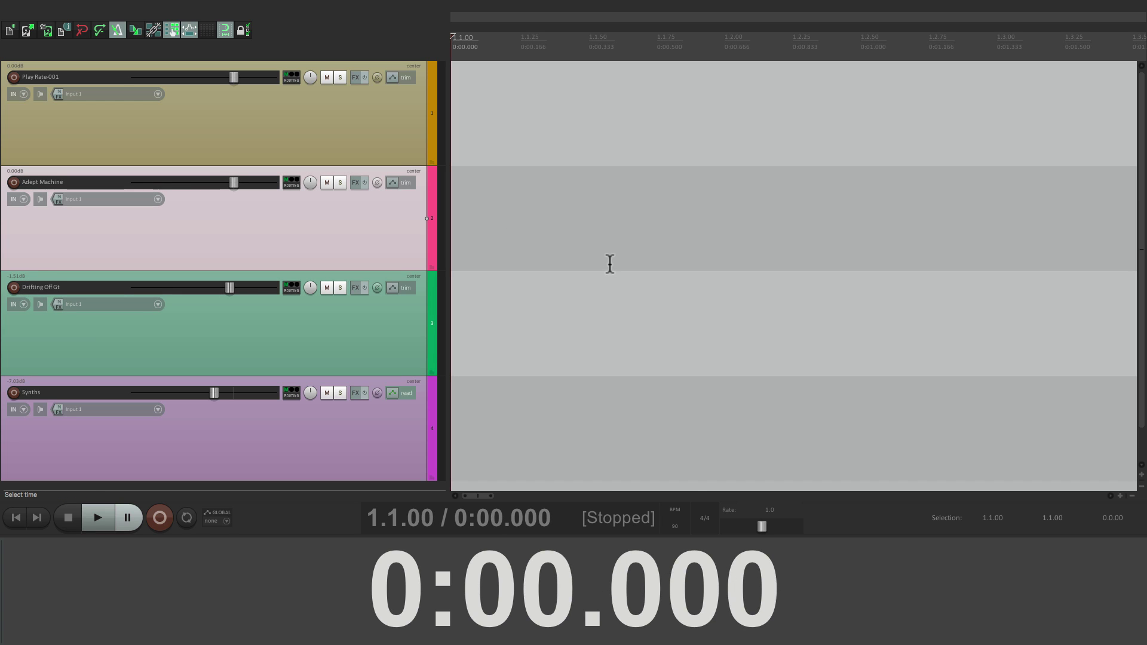
Step: Zoom far into the Play Rate-001 item and place the play position on its first sound at 1.4.48 (0:02.322)
scroll(609, 263, down, 3)
scroll(704, 191, right, 5)
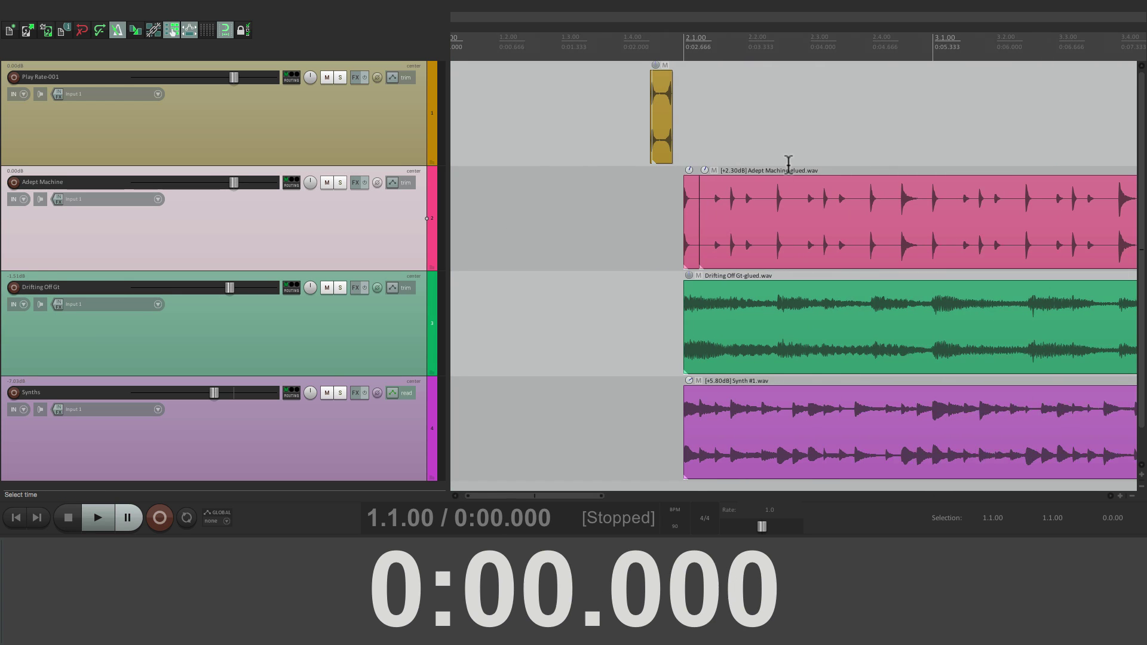
scroll(600, 191, up, 4)
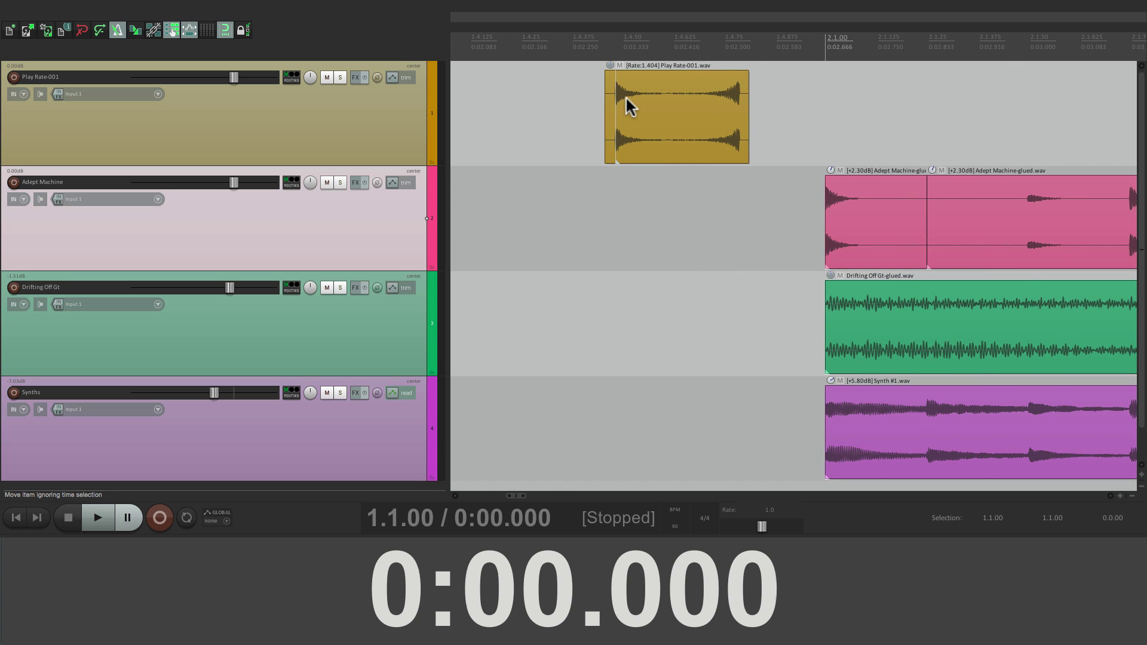
scroll(625, 96, up, 10)
scroll(627, 197, left, 2)
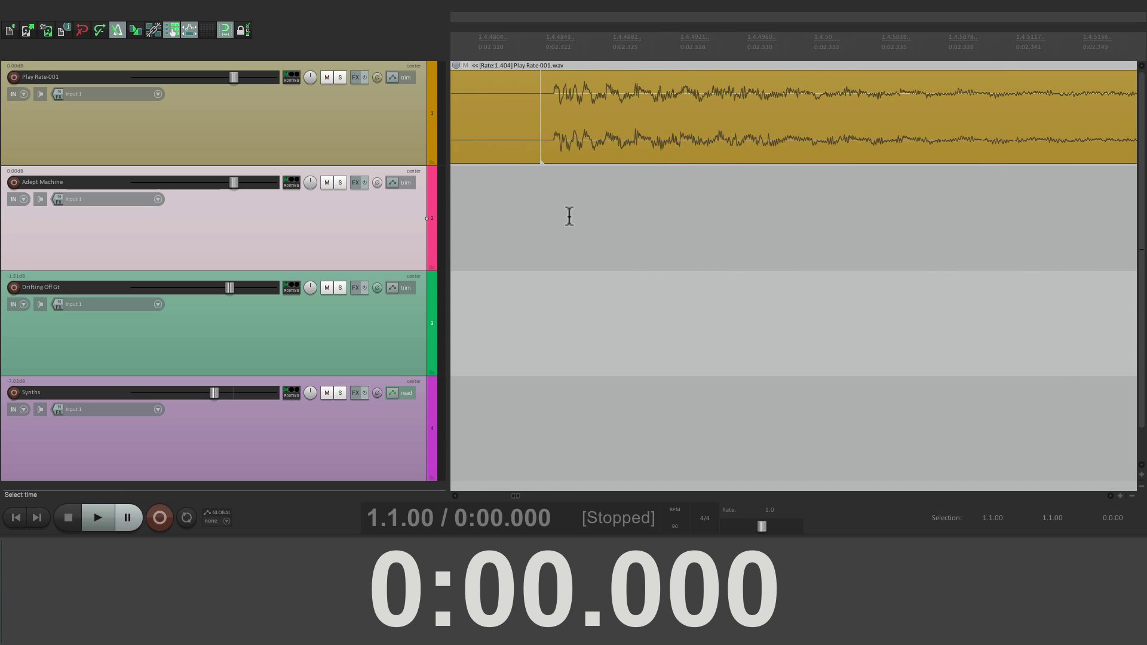
click(528, 216)
key(space)
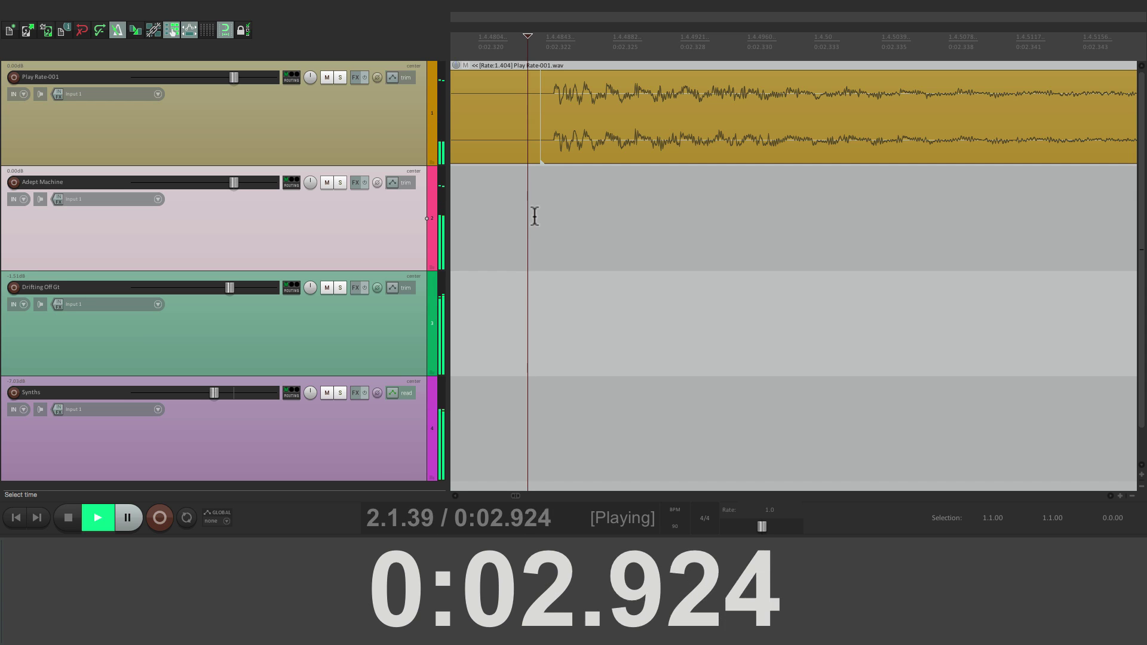
key(space)
key(space)
key(space)
scroll(538, 185, up, 4)
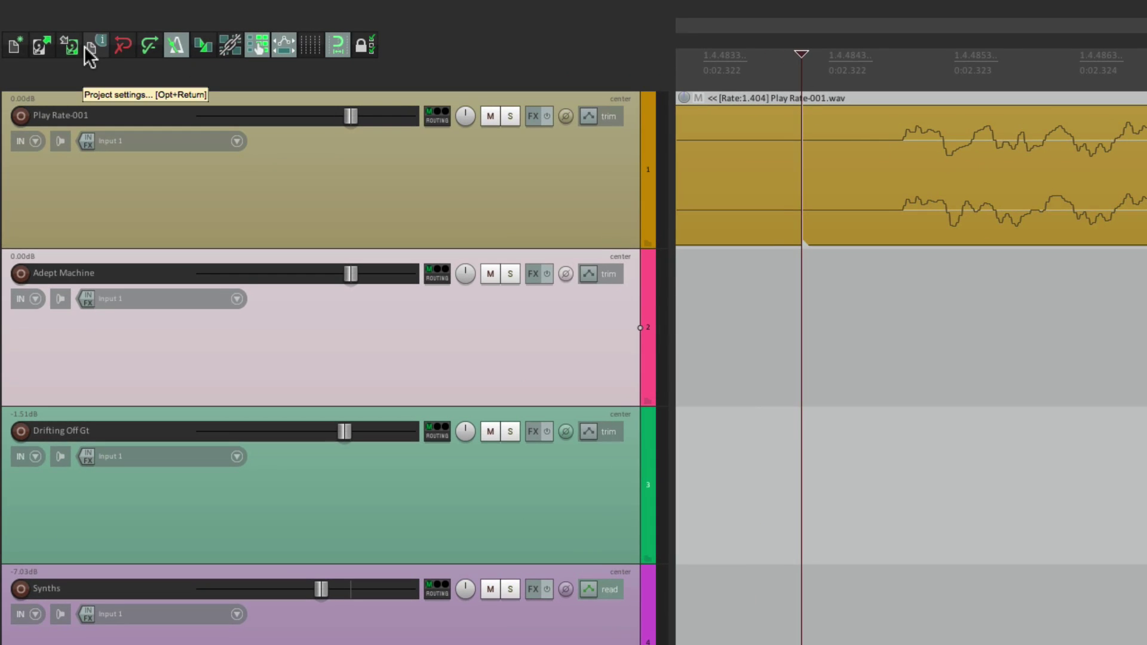
Step: Use 'Set 0:00 to edit cursor' in Project Settings so the project start time reads -0:02.322
click(88, 48)
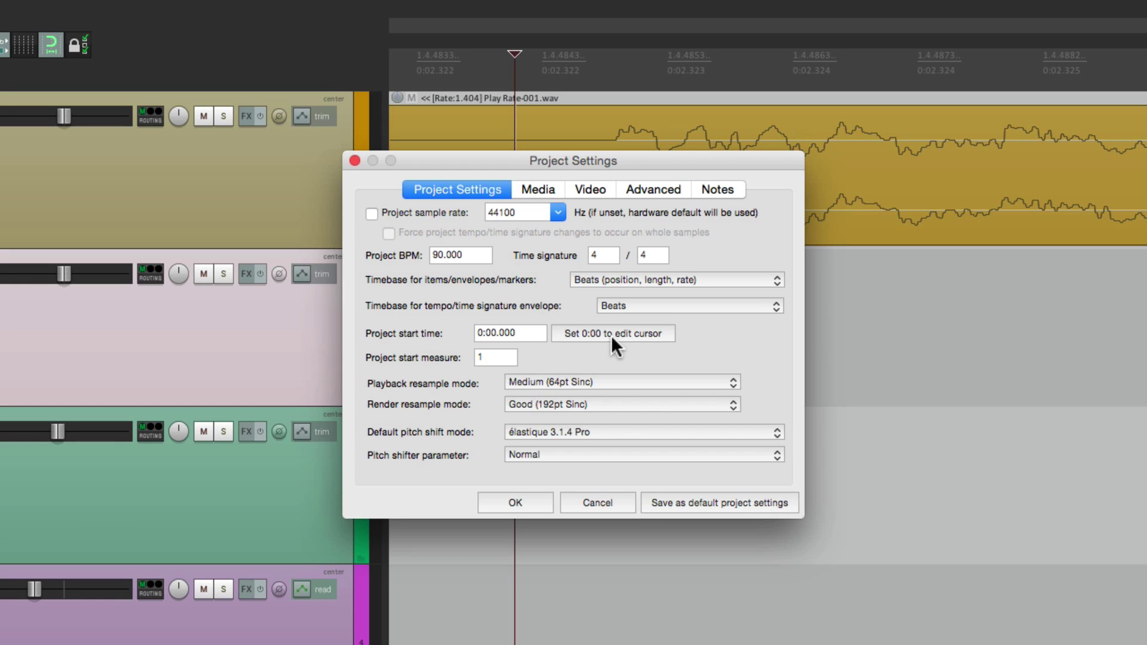
click(515, 502)
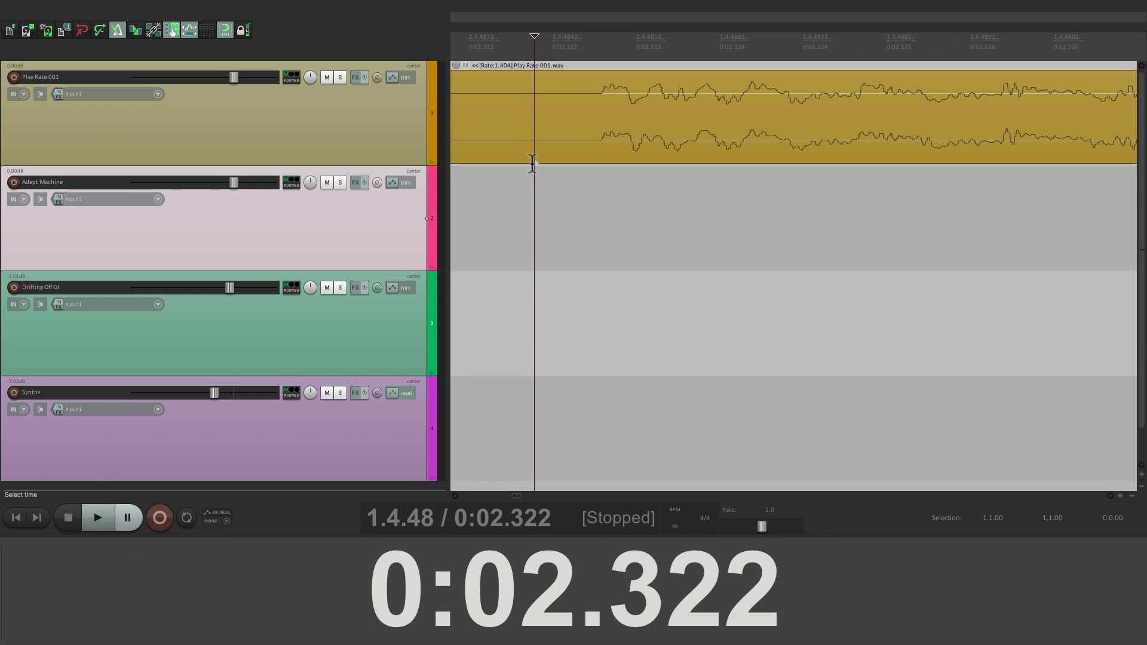
key(alt+Return)
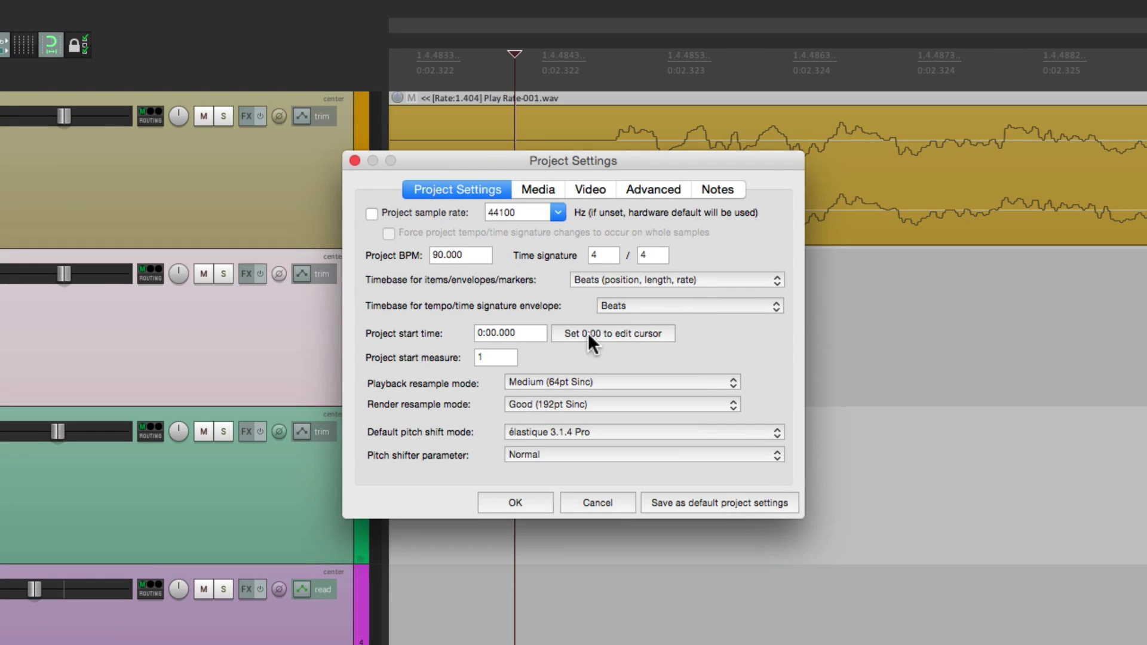
click(588, 332)
Step: Apply the new start time and put the edit cursor on the pickup hit at 0:00.000
click(511, 502)
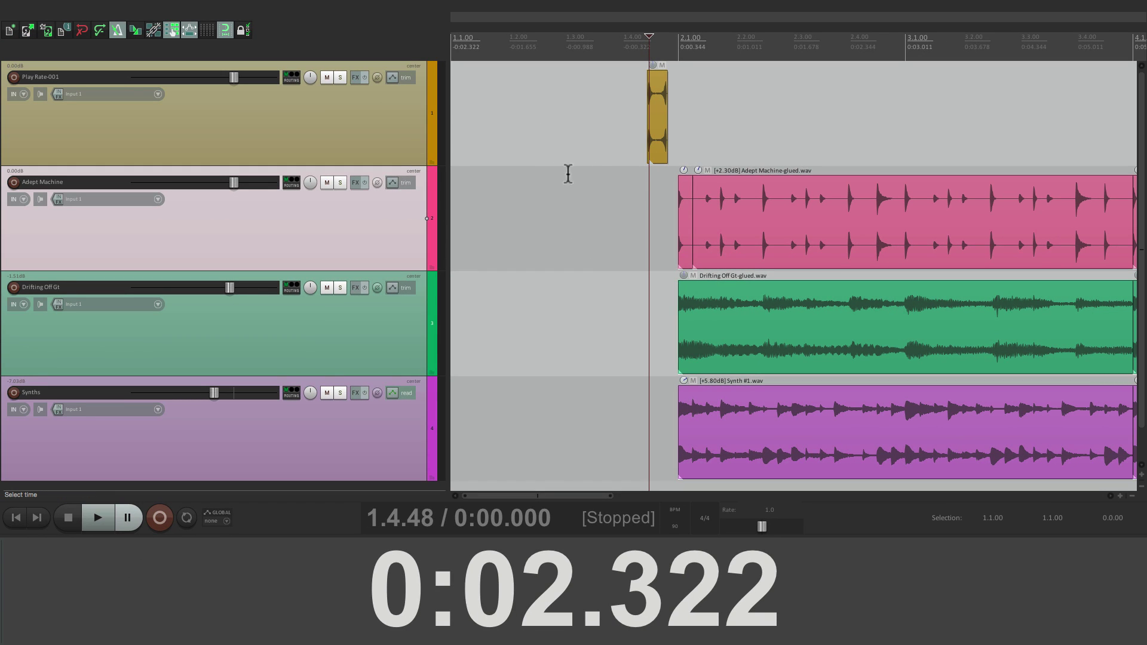
click(590, 168)
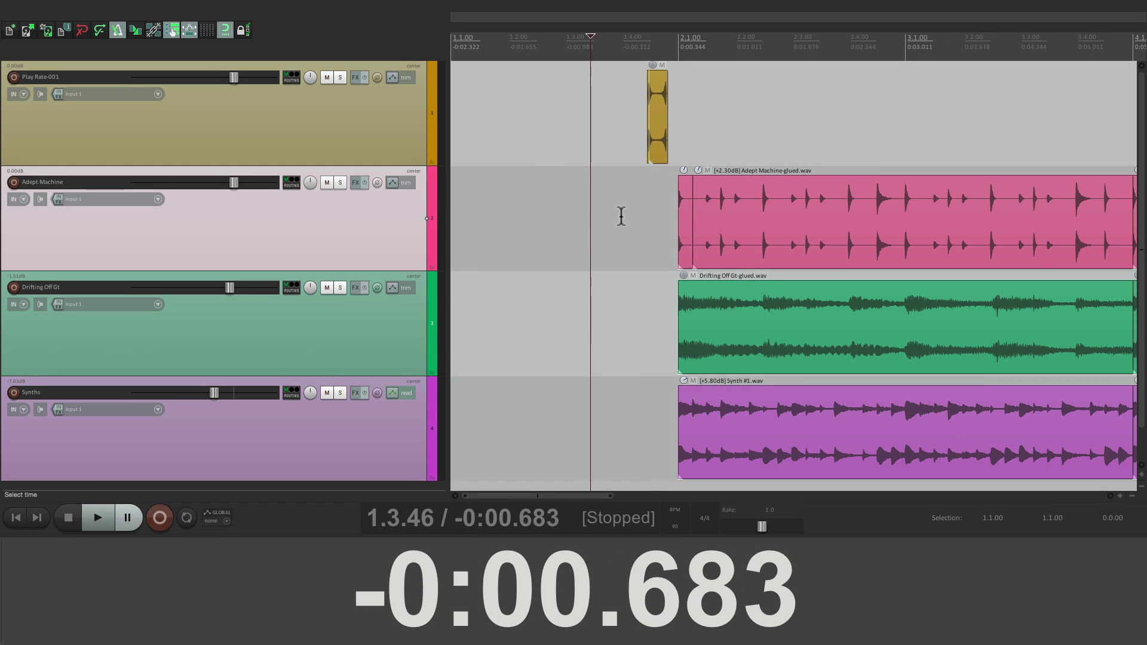
key(Home)
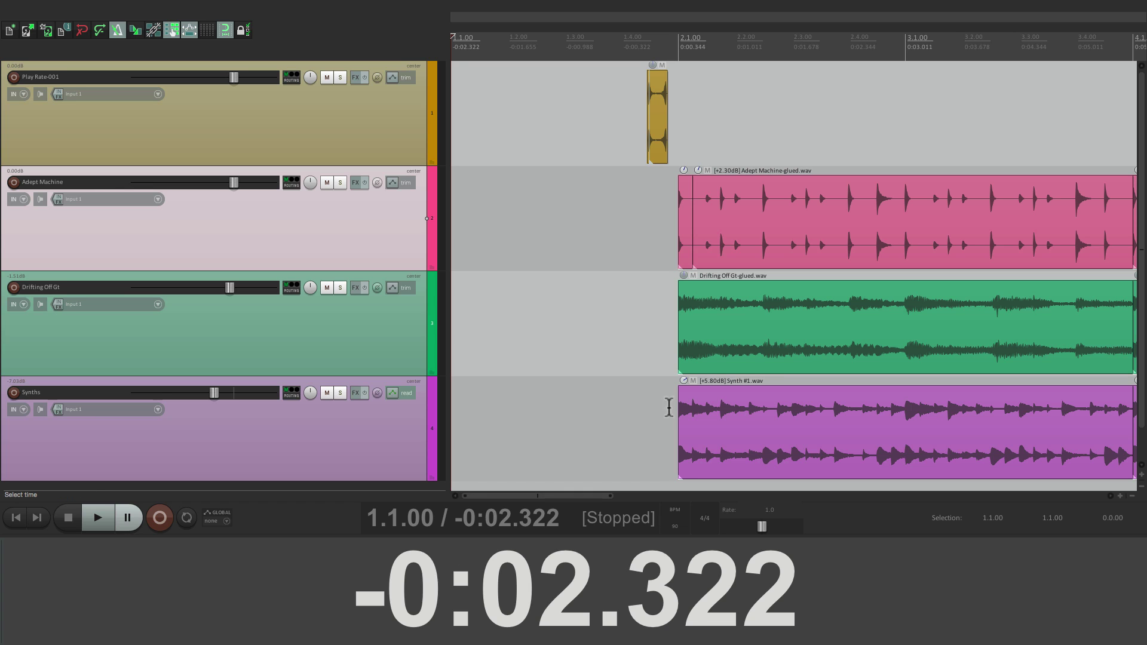
scroll(670, 359, up, 5)
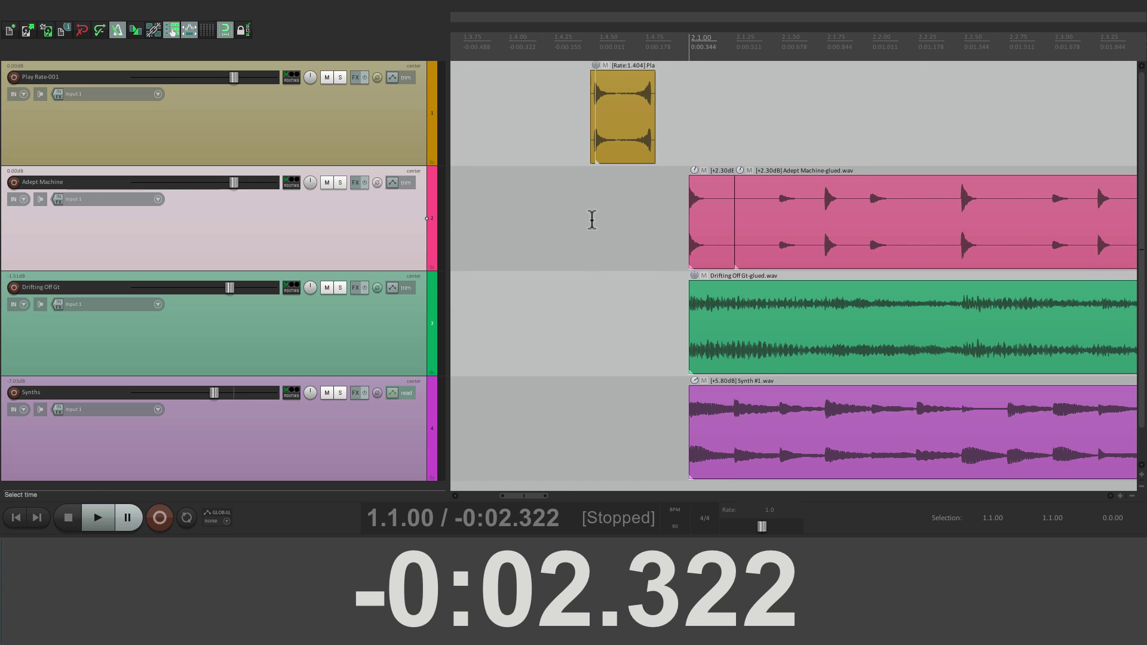
click(594, 214)
Step: Audition the pickup into bar 2, leaving the cursor at 1.3.46 (-0:00.681)
key(space)
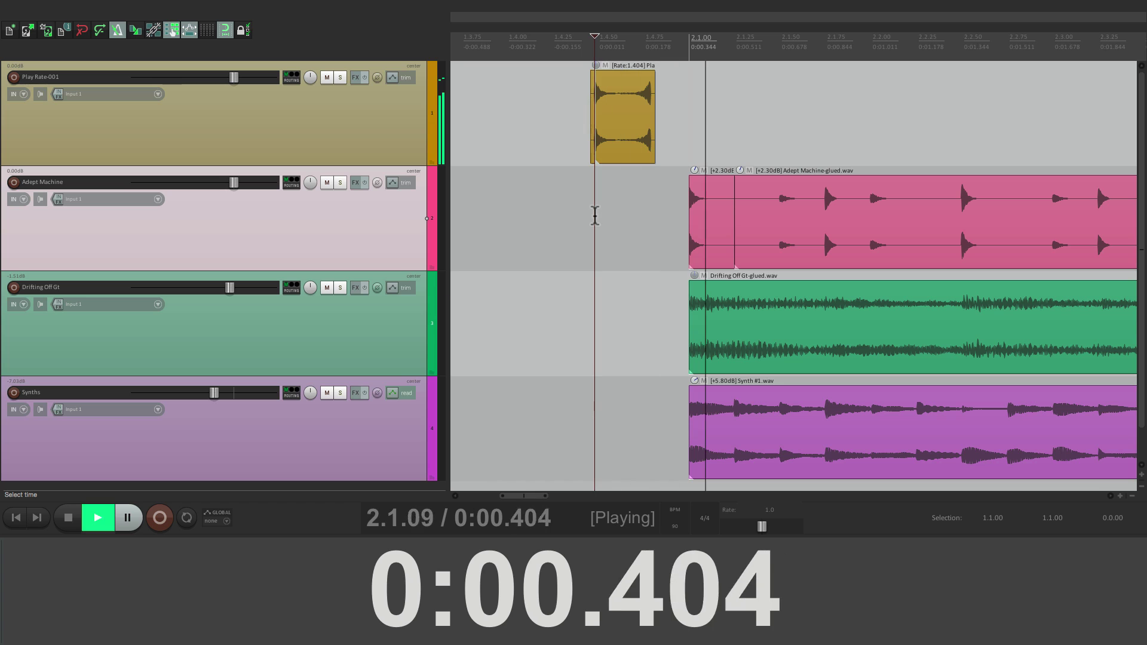
key(space)
key(space)
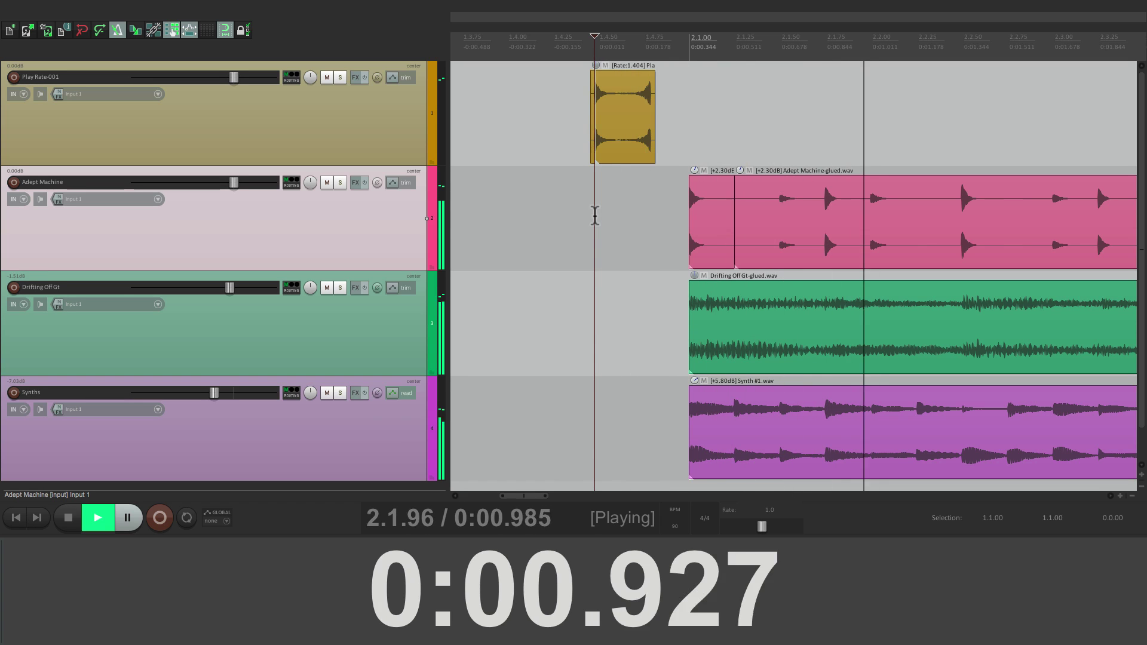
key(space)
scroll(594, 215, down, 4)
click(561, 205)
key(space)
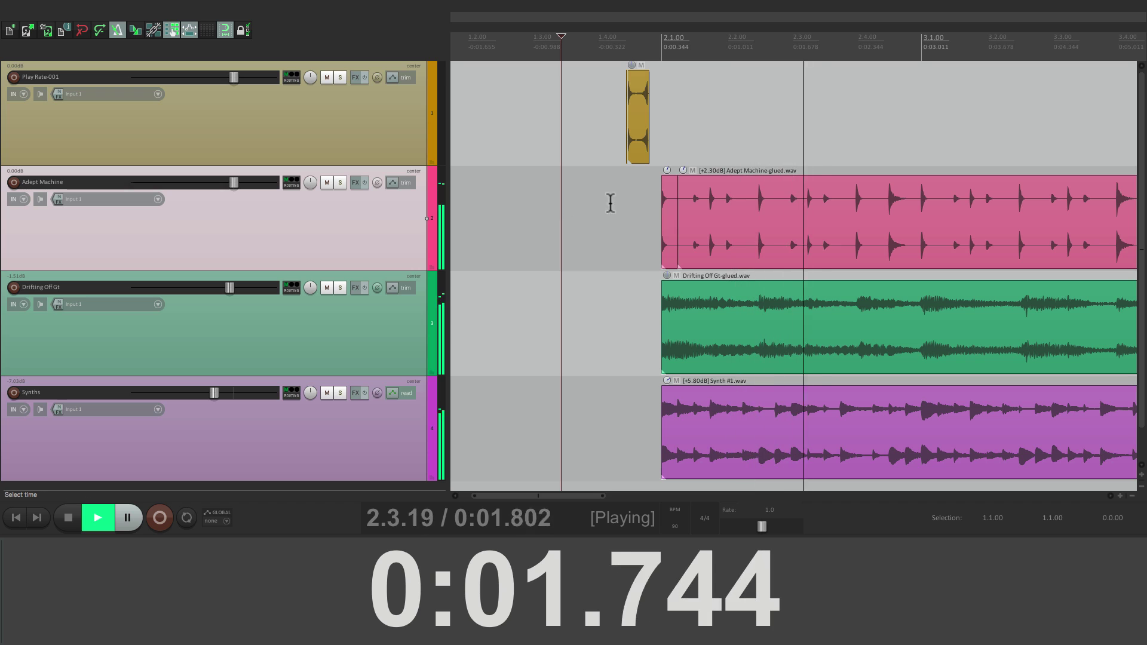
key(space)
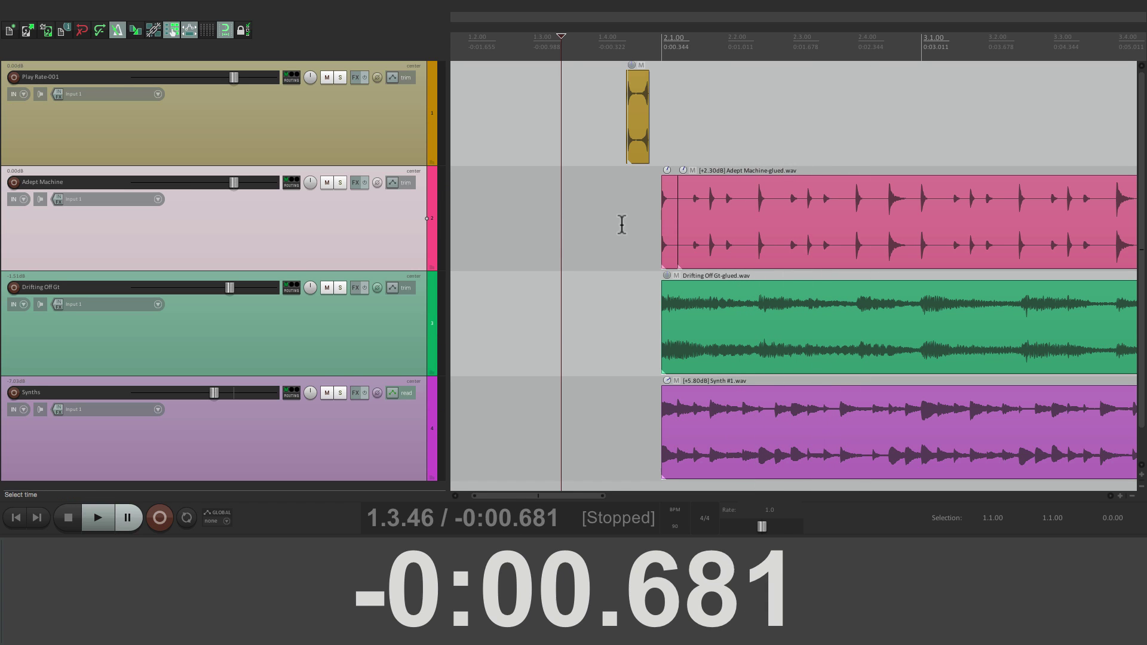
Step: Play the song's ending, set the edit cursor at 11.1.00 (0:24.344), and show the whole project
scroll(619, 215, down, 6)
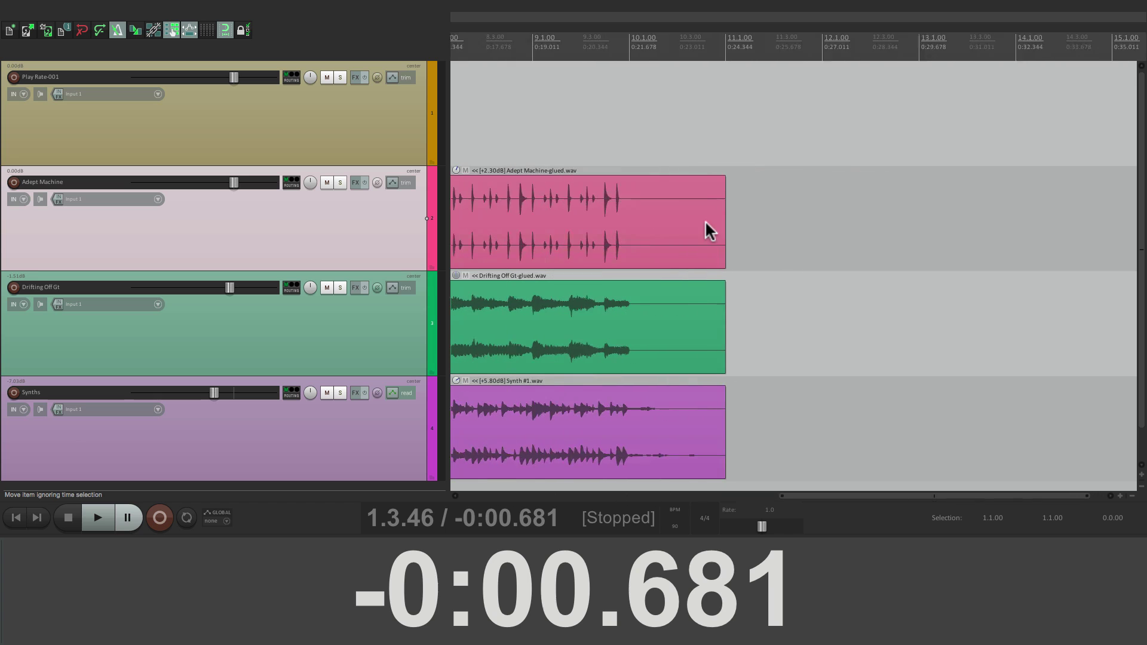
scroll(705, 220, up, 1)
click(563, 92)
key(space)
scroll(625, 129, up, 3)
scroll(619, 133, up, 2)
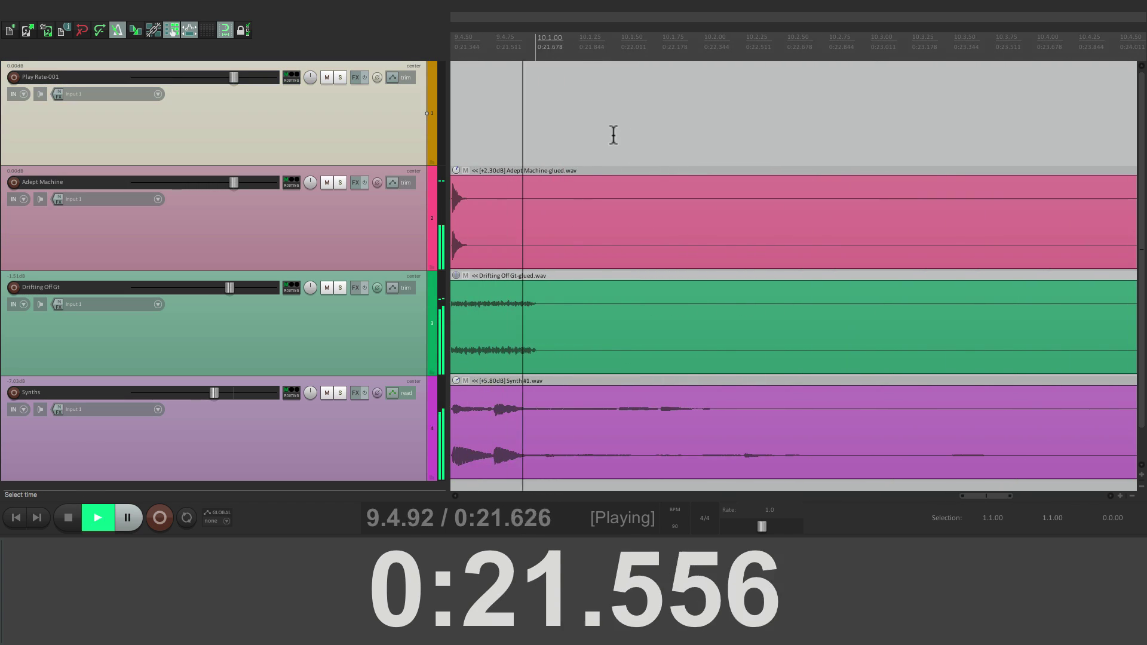
scroll(671, 144, down, 4)
scroll(776, 112, up, 3)
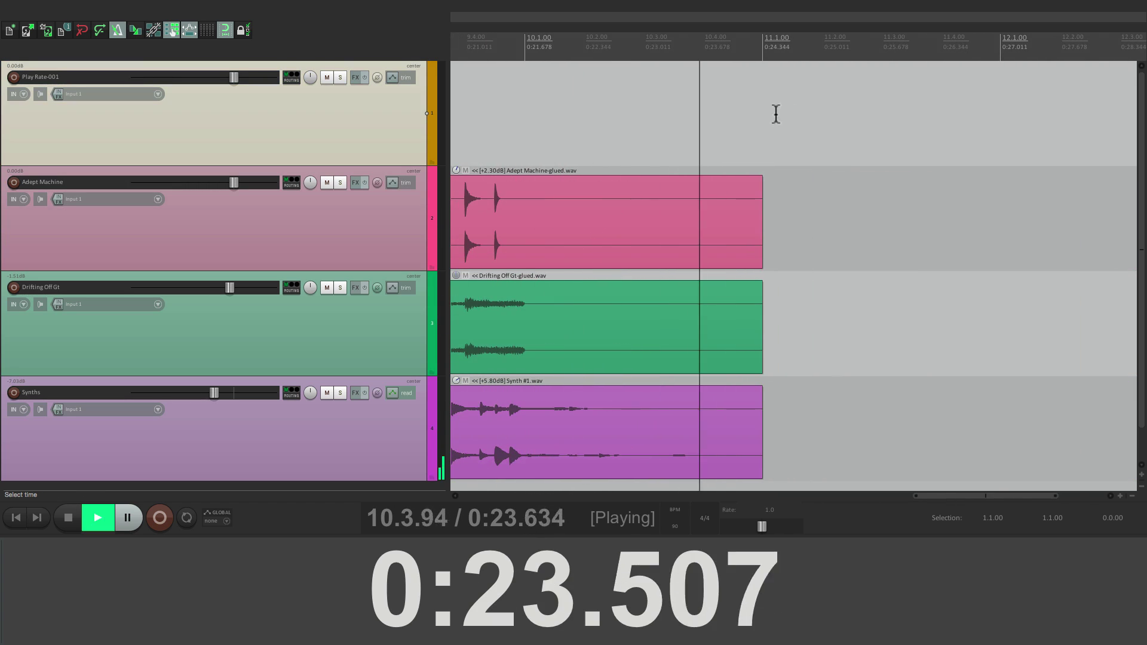
key(space)
click(767, 115)
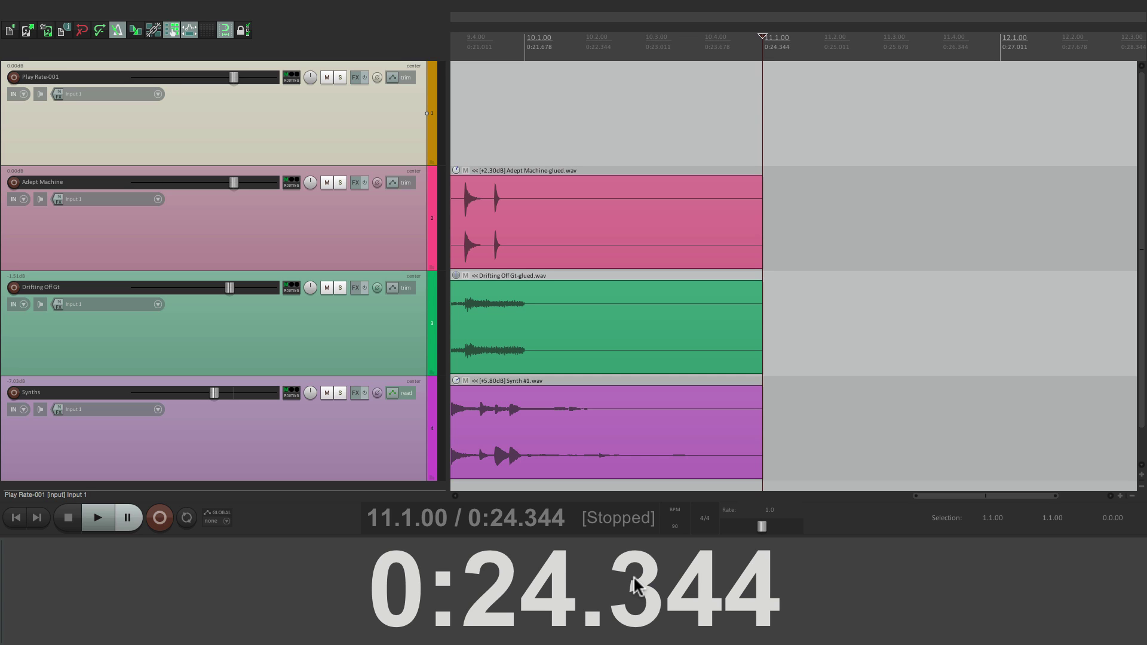
key(ctrl+Page_Down)
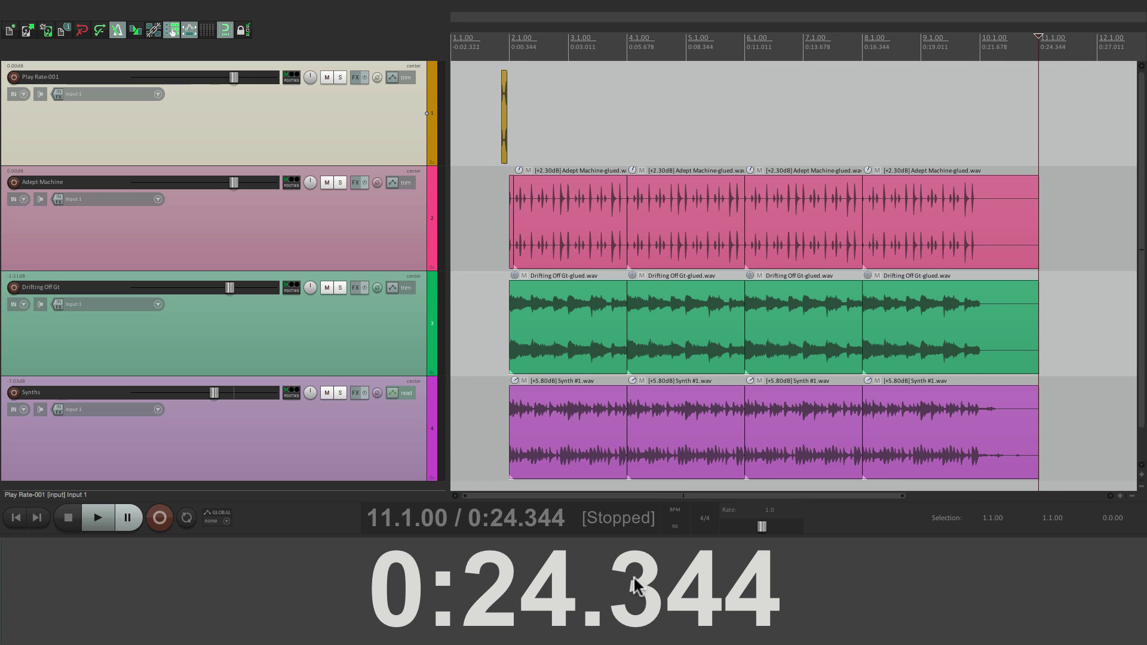
Step: Jump the edit cursor to 0:11 and play the song from there
click(501, 520)
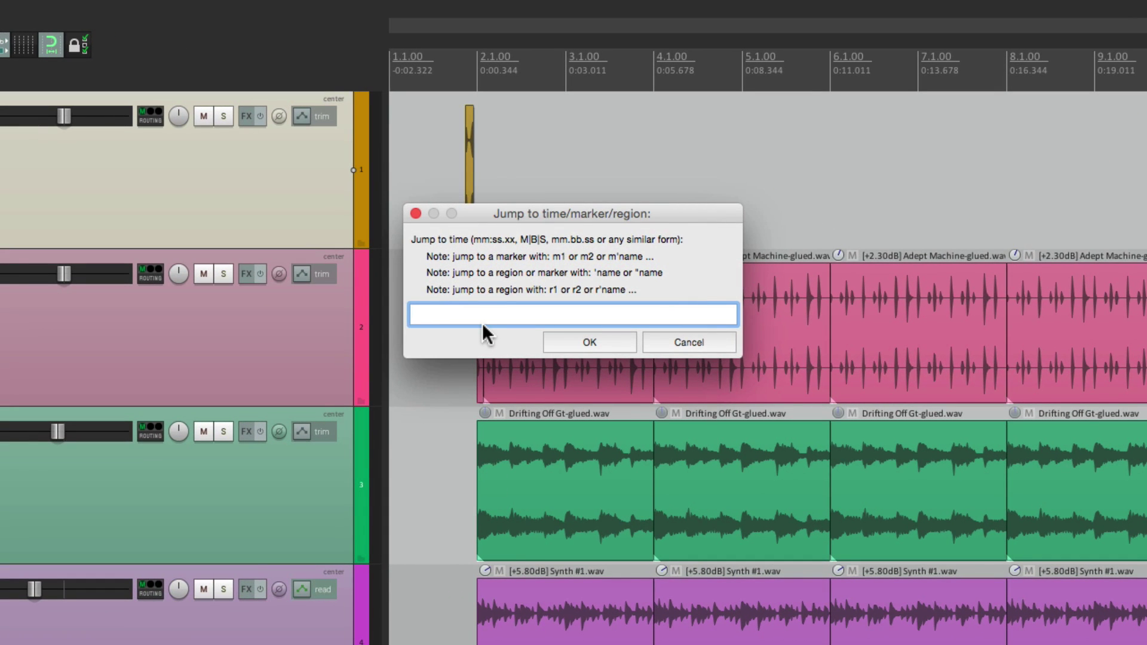
text(0:11)
key(Return)
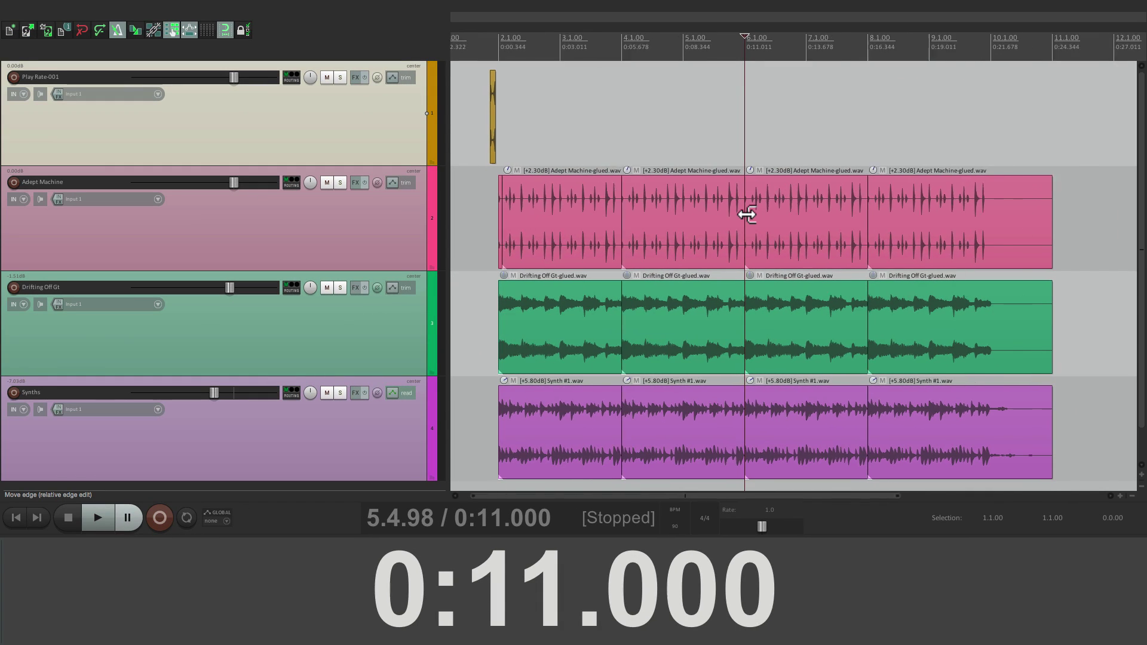
scroll(747, 215, up, 10)
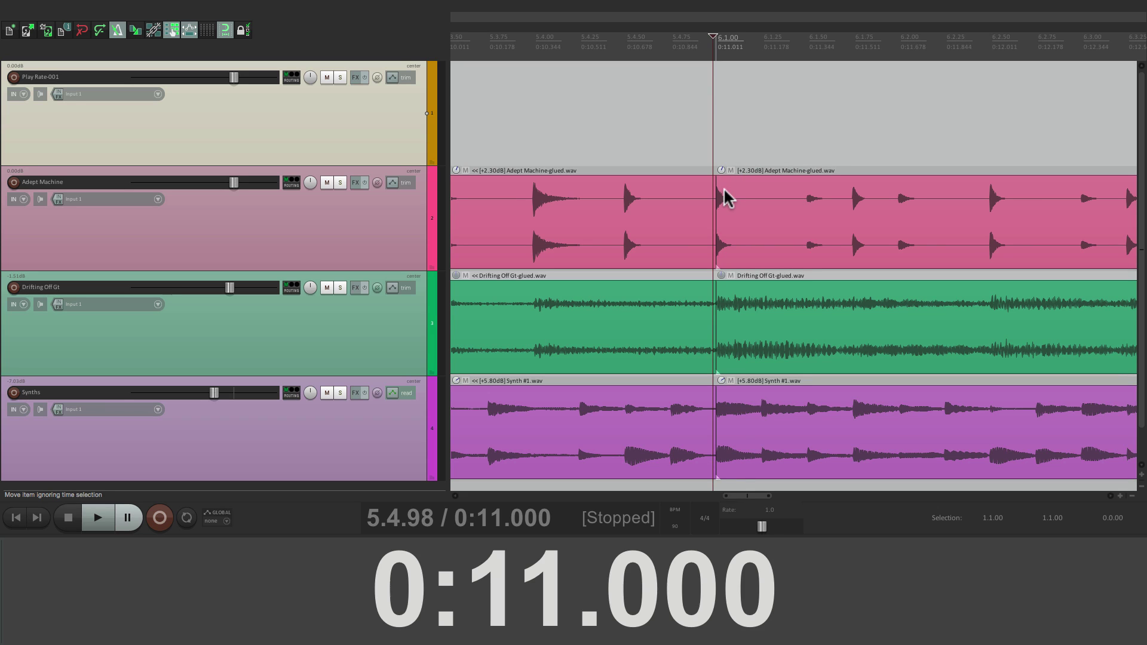
key(space)
key(space)
key(space)
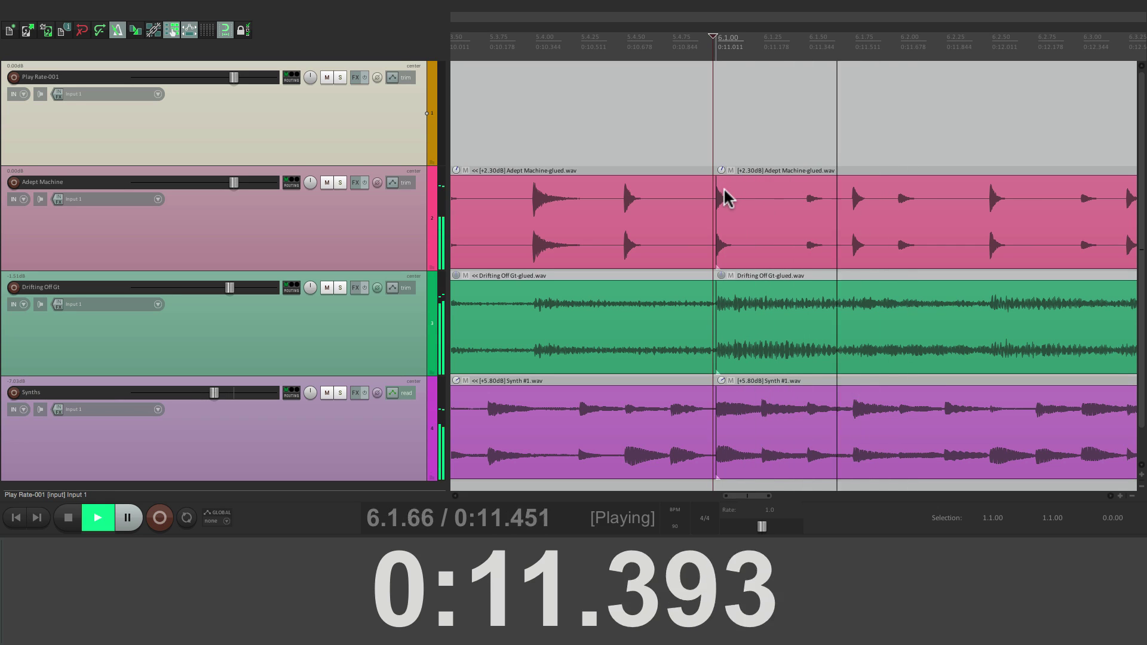
key(space)
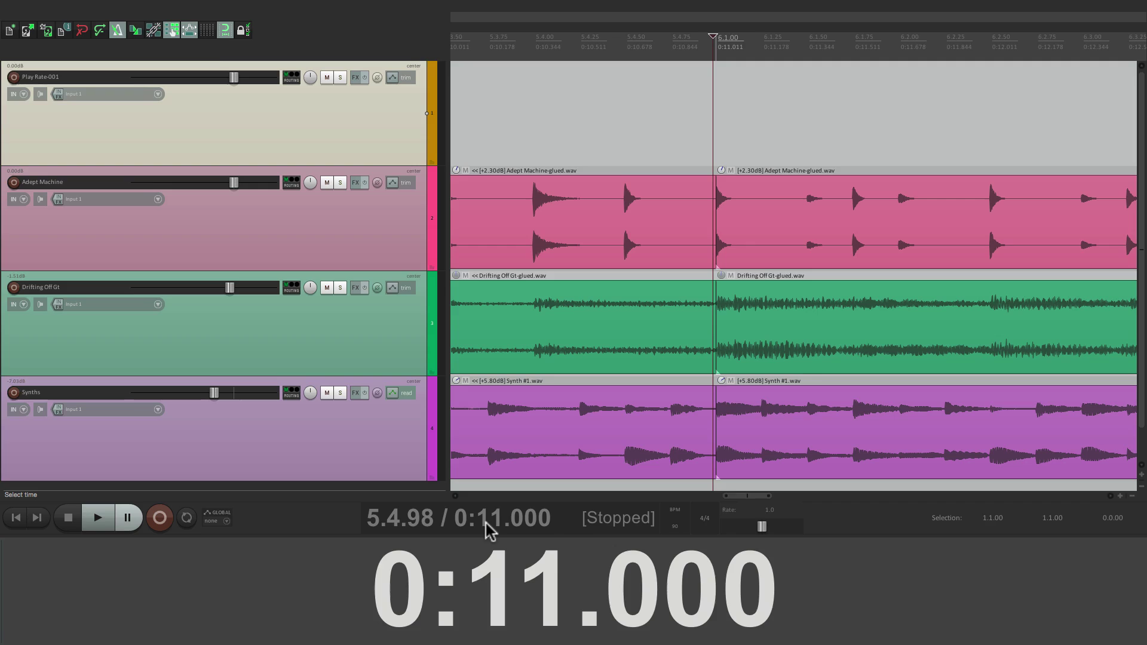
Step: Jump the edit cursor to 0:15, briefly audition from there, and zoom out to the full project
click(487, 529)
text(0:)
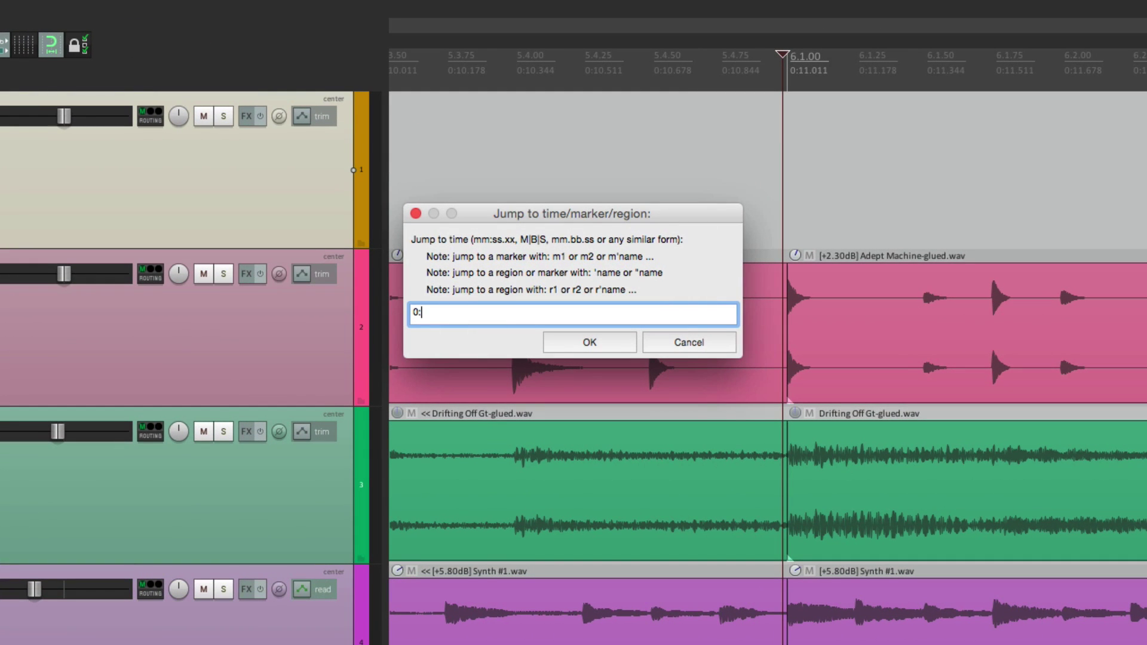
text(15)
key(Return)
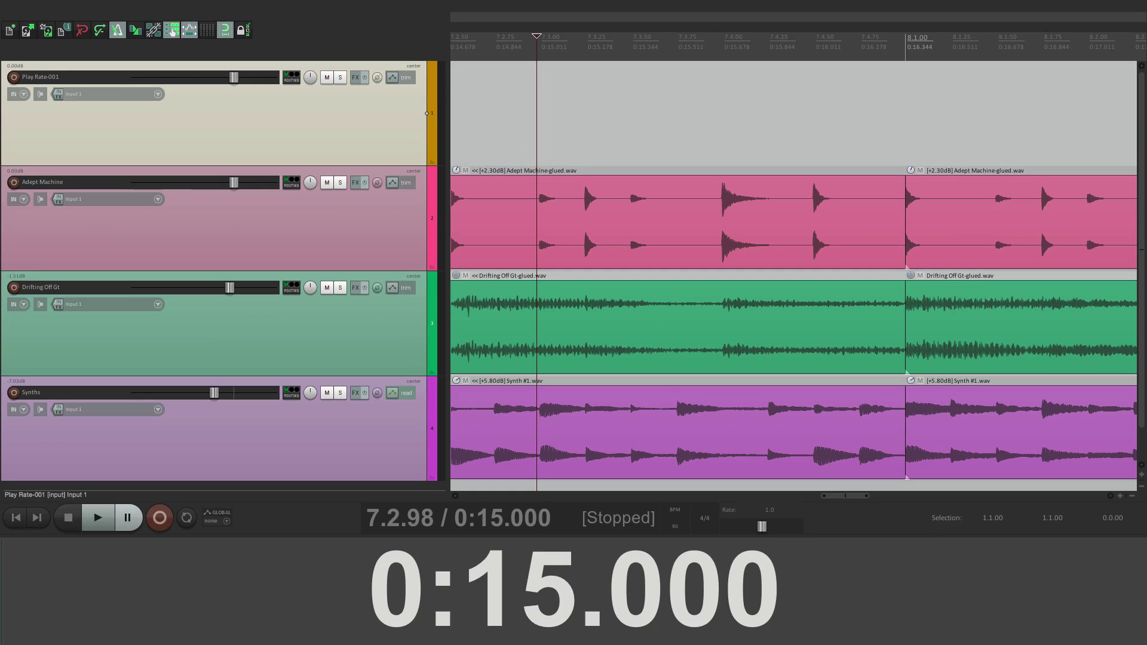
key(space)
key(space)
scroll(569, 244, down, 5)
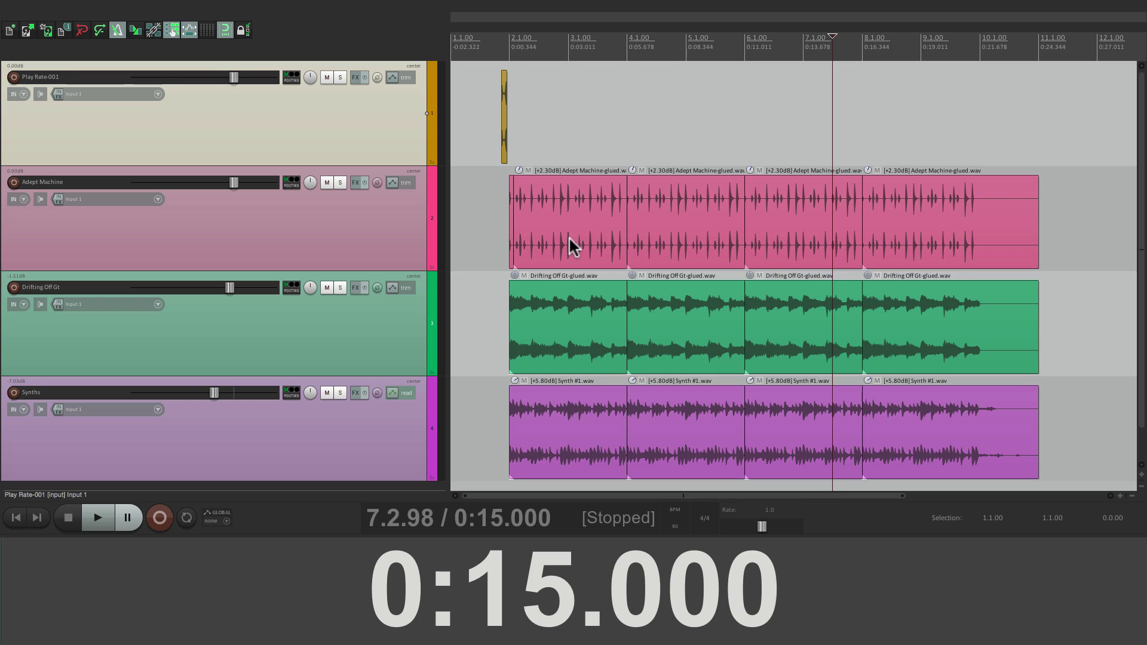
scroll(569, 236, up, 5)
Step: Zoom in on the Rate 1.404 pickup item sitting just ahead of bar 2
scroll(533, 248, up, 2)
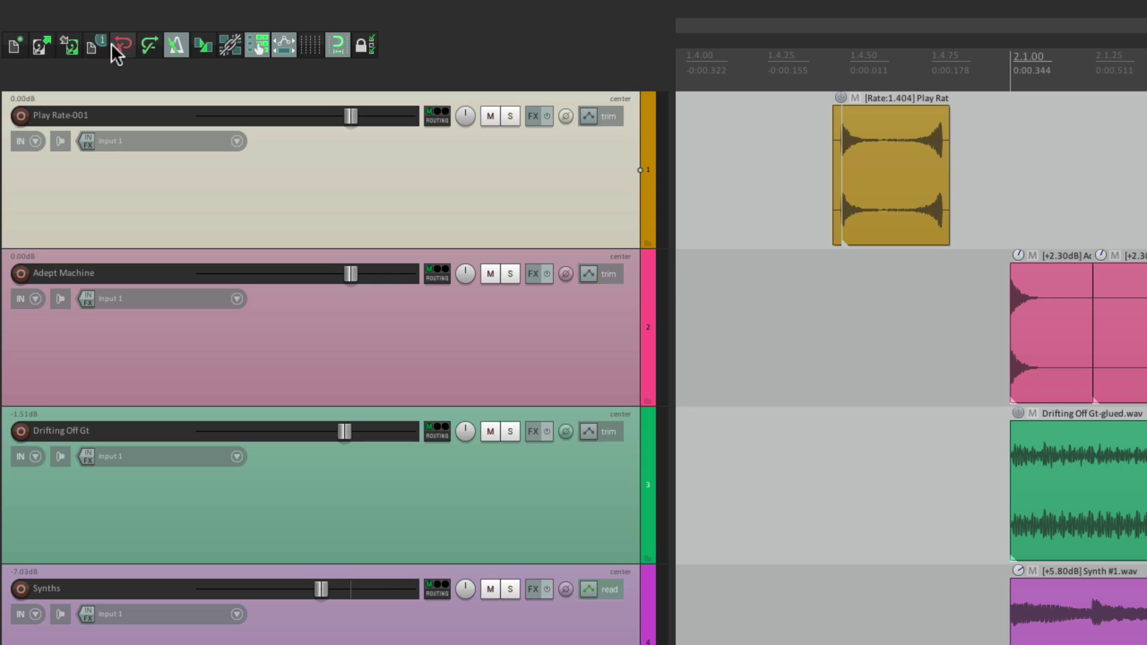
Step: Set the project's start measure to 0 in Project Settings
click(95, 46)
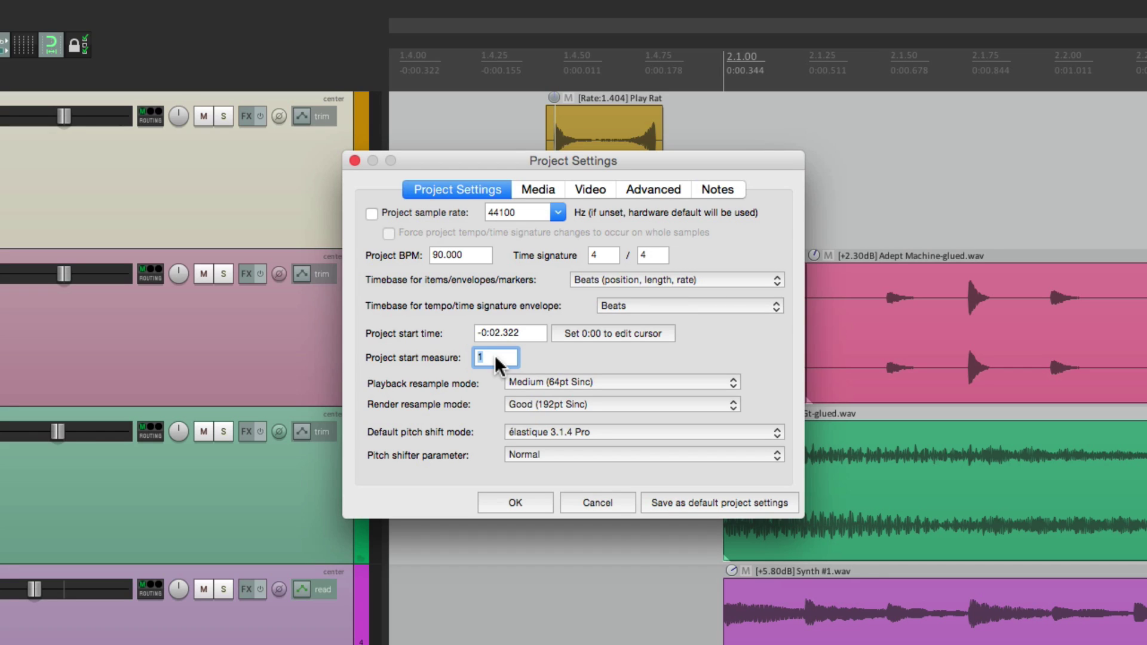
text(0)
key(Return)
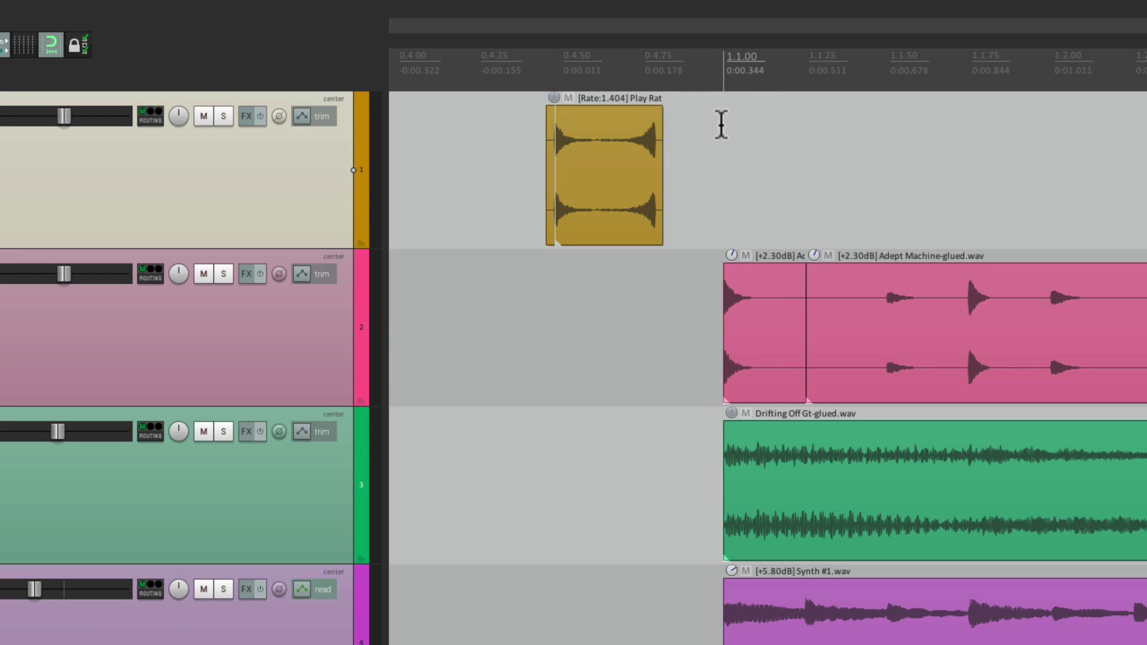
Step: Play from the project start to confirm the song items now begin at 1.1.00 (0:00.344), then stop
scroll(636, 352, left, 10)
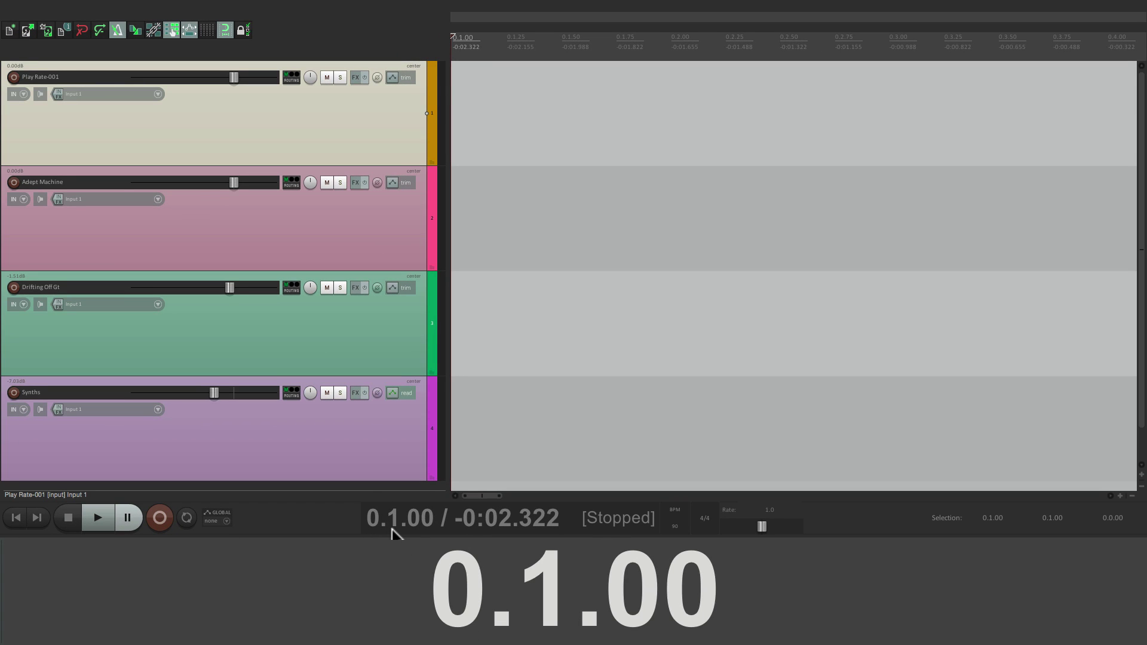
scroll(711, 185, down, 5)
key(space)
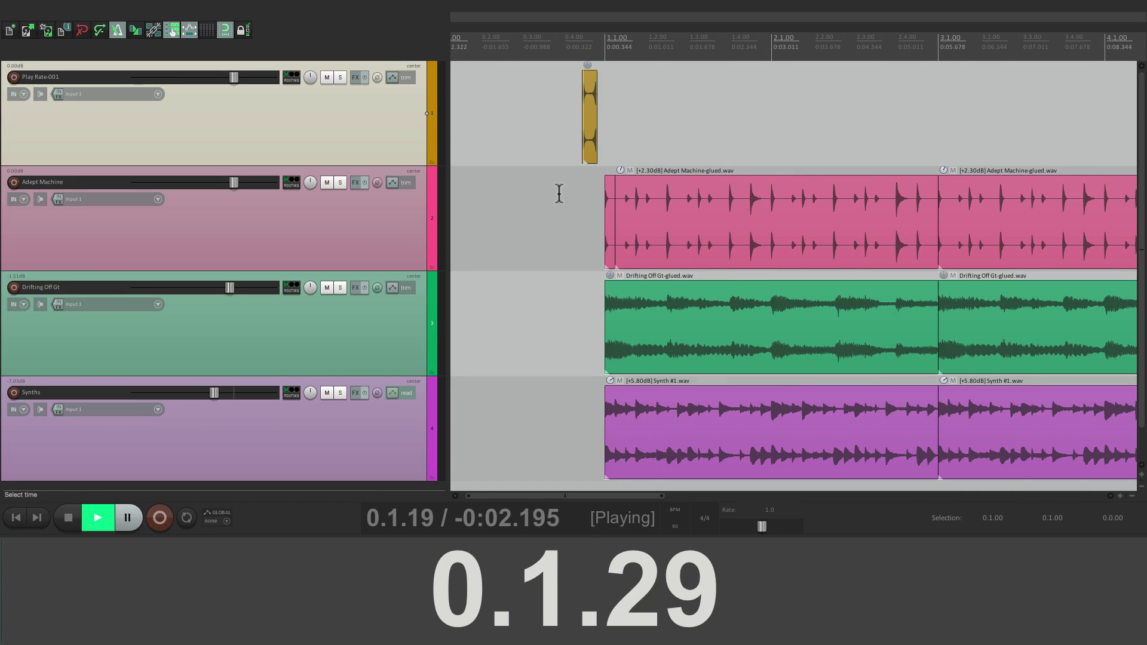
scroll(549, 196, left, 1)
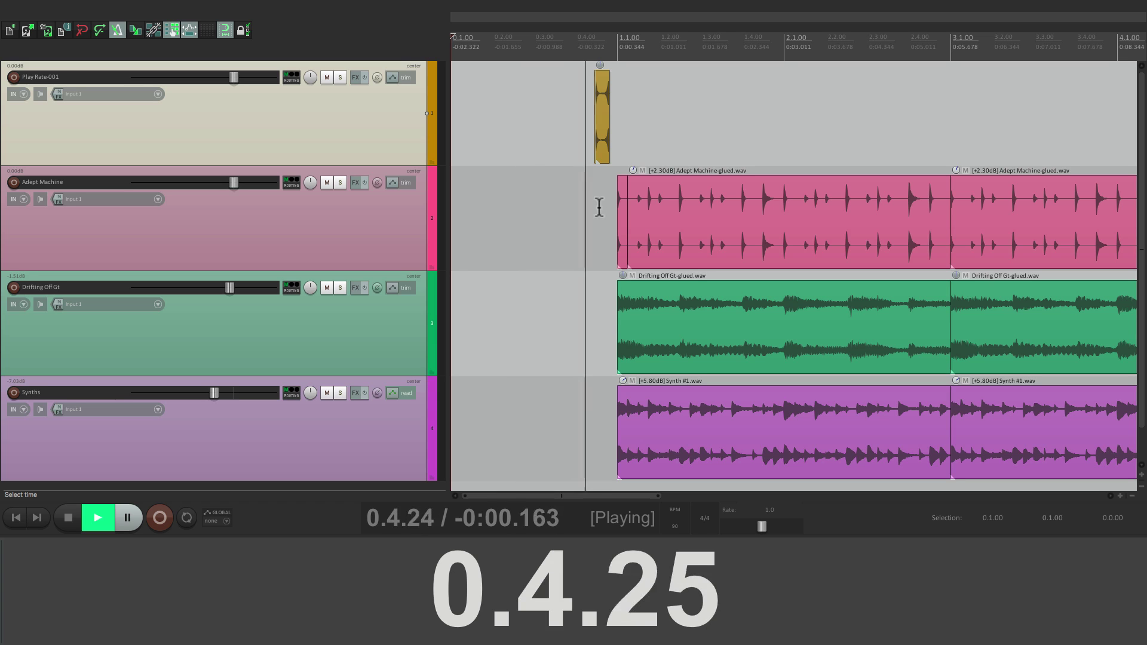
scroll(621, 224, up, 3)
key(space)
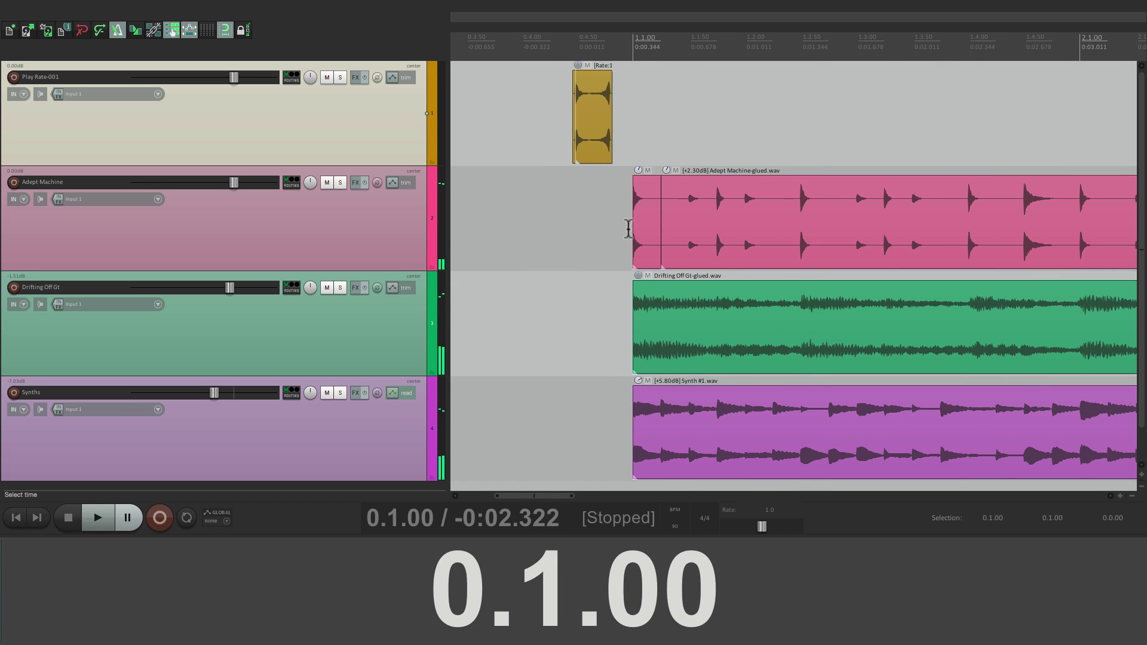
scroll(625, 197, up, 2)
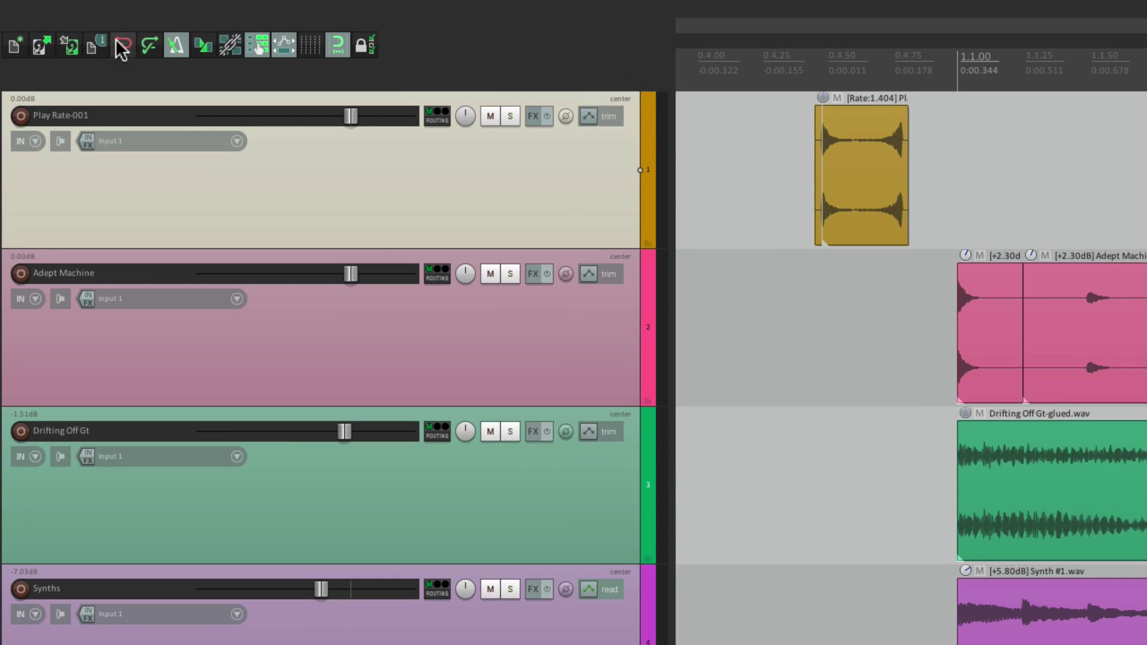
Step: Confirm the project start measure, then drag all items one bar later, placing the edit cursor before the song
click(62, 30)
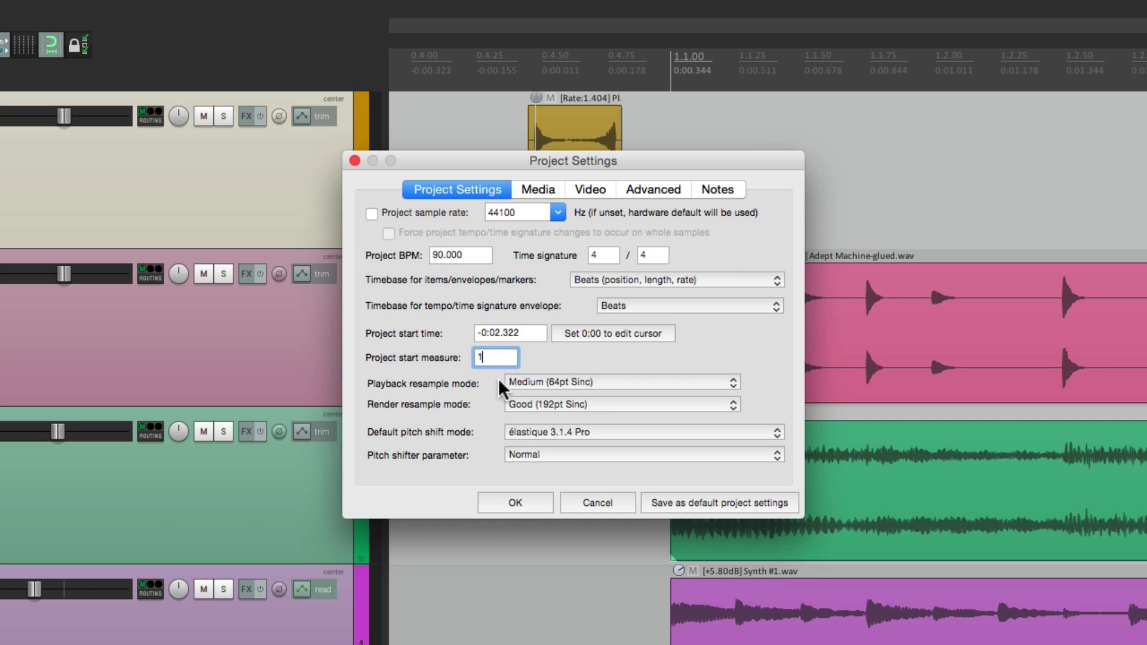
click(508, 505)
scroll(651, 191, down, 4)
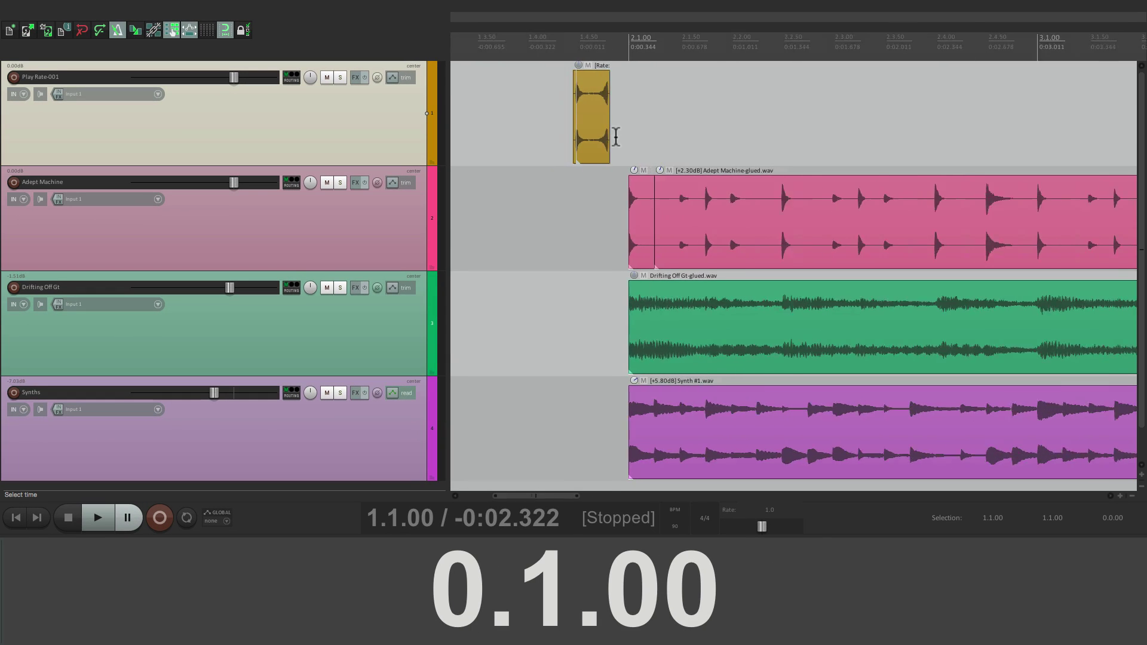
drag(603, 119, 855, 120)
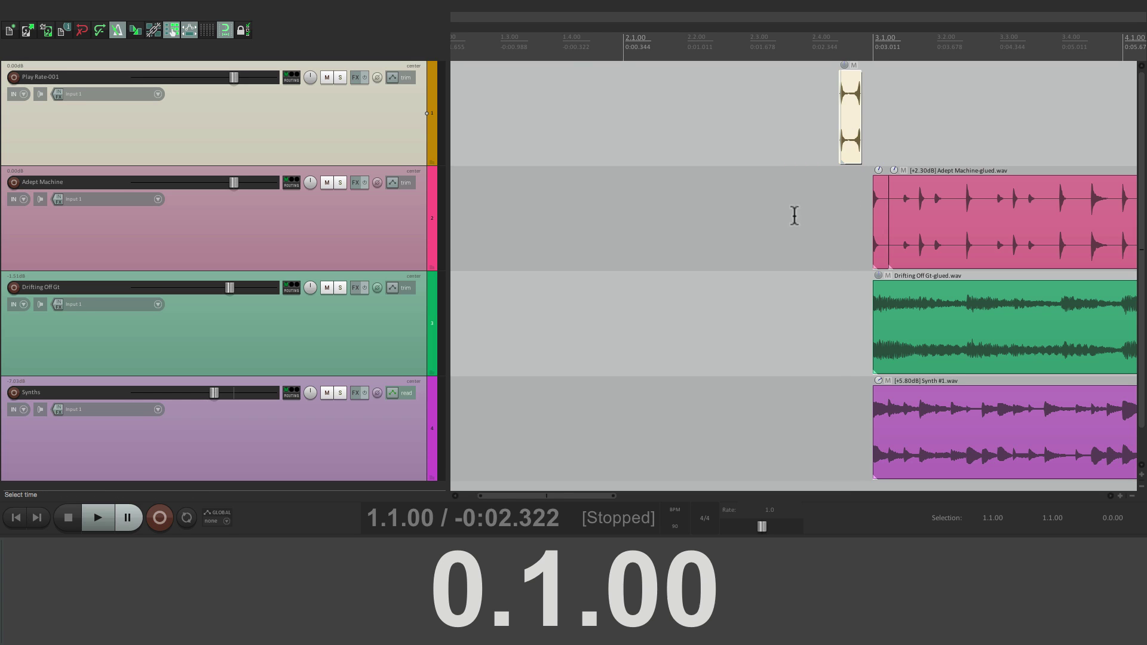
scroll(794, 215, right, 2)
scroll(750, 128, up, 3)
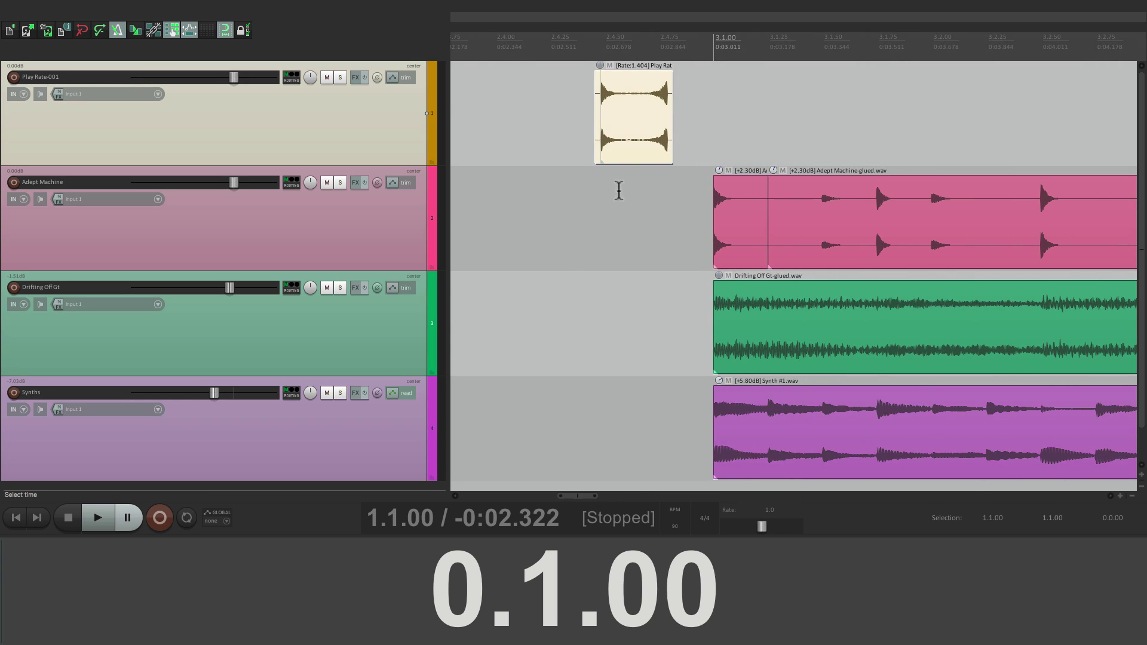
click(570, 265)
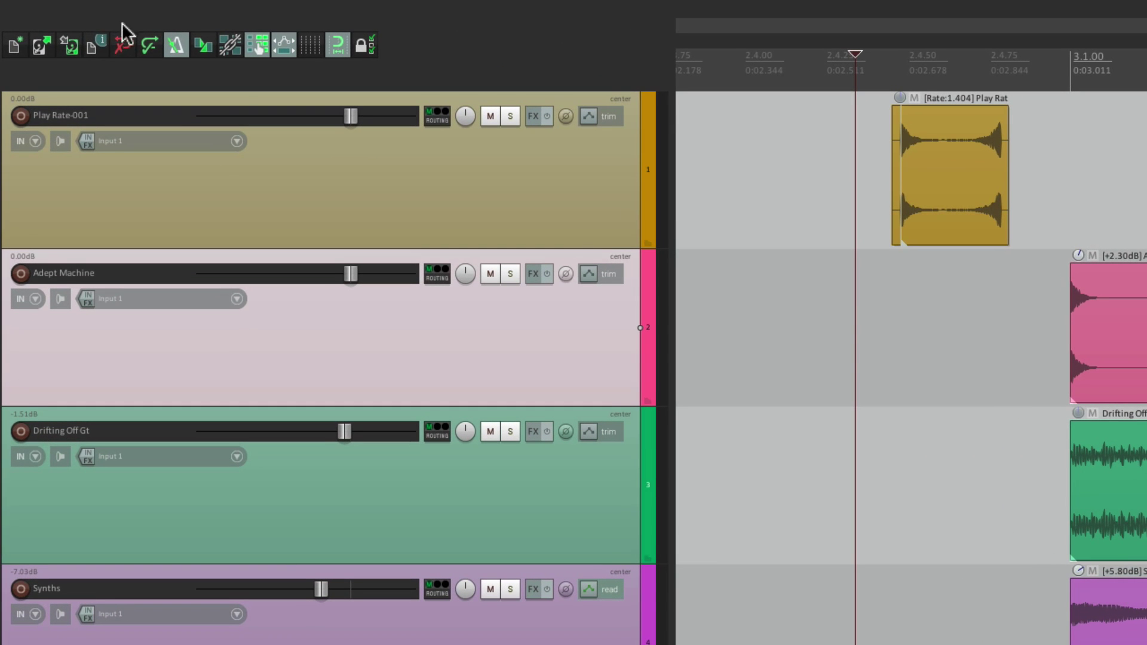
Step: Set the project start measure to -1 and jump back to the project start
click(96, 44)
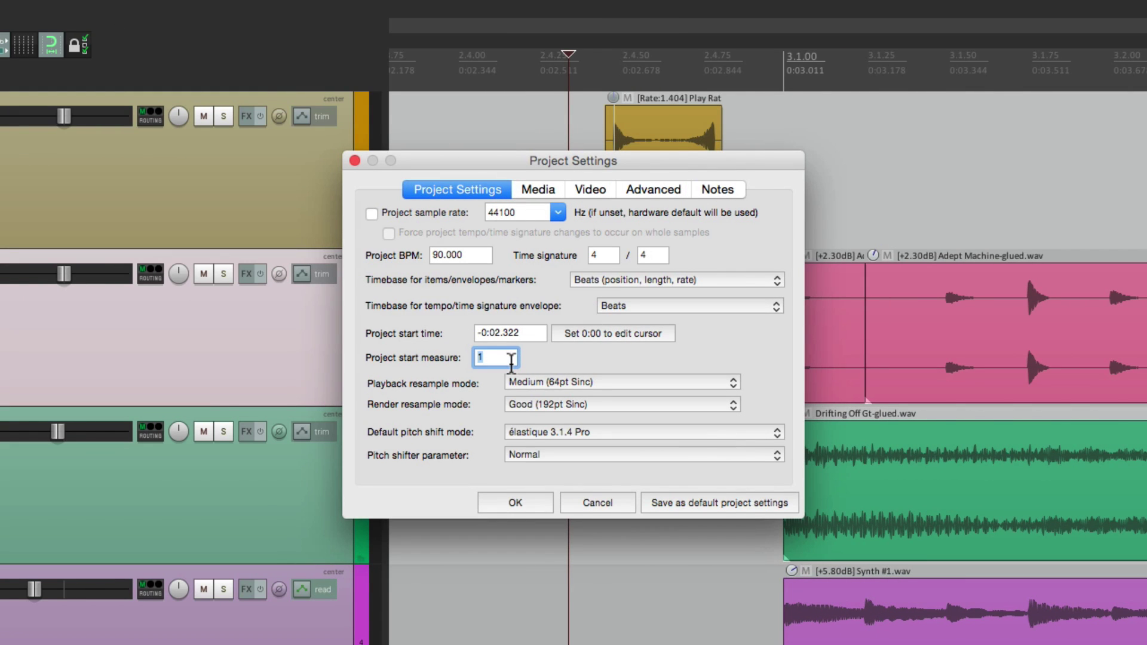
text(-1)
key(Return)
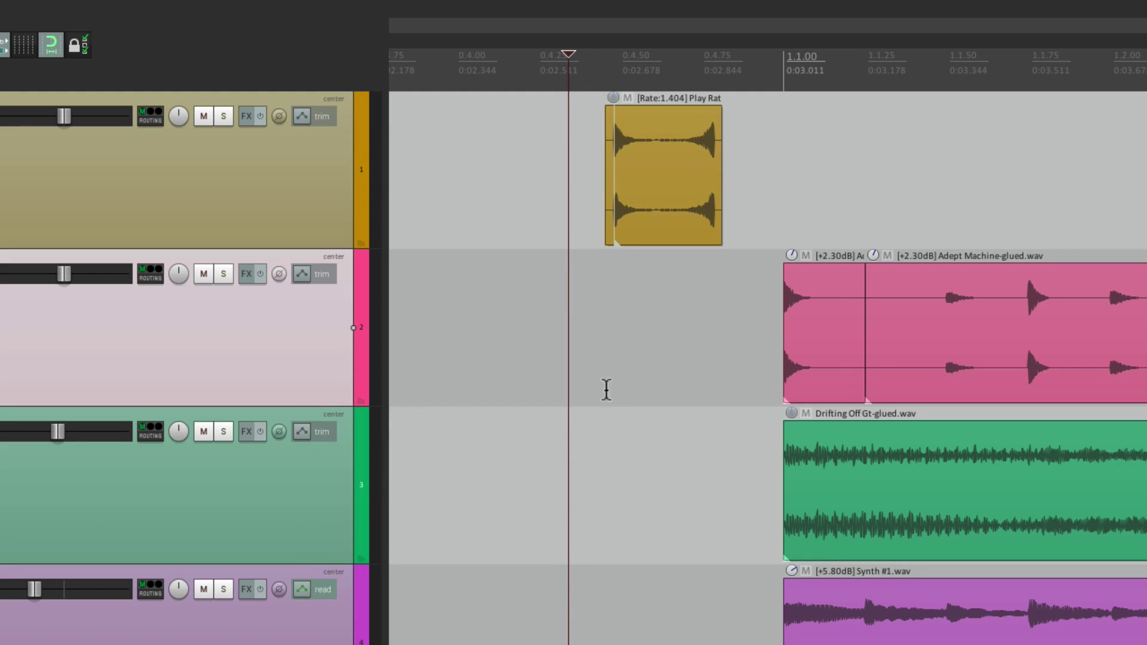
key(Home)
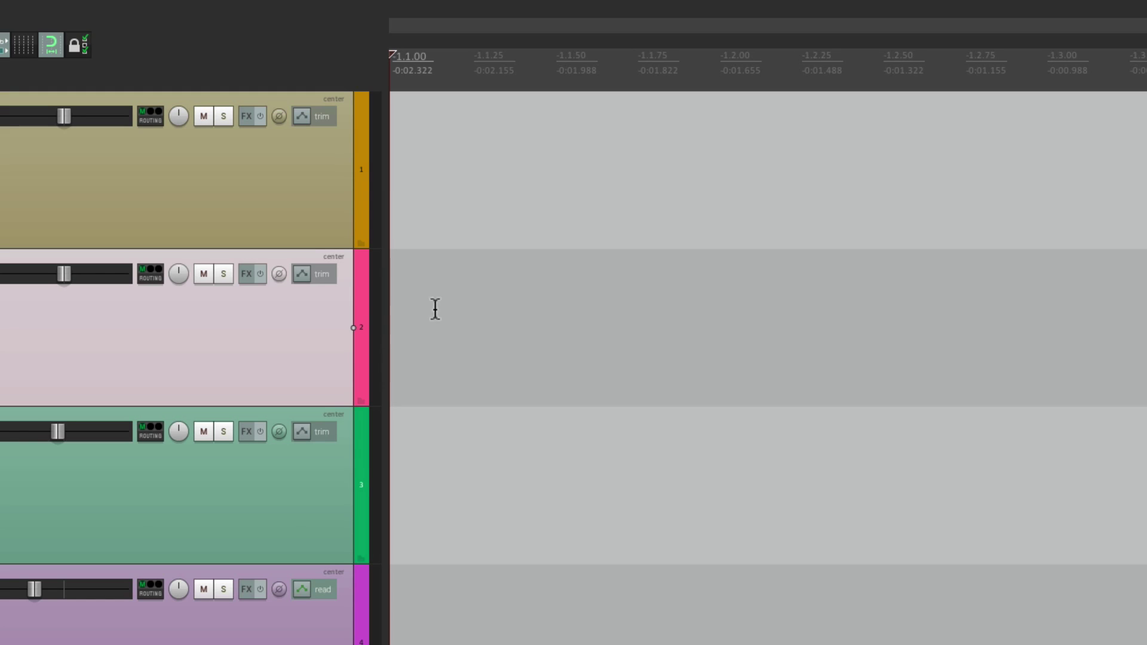
scroll(561, 295, down, 4)
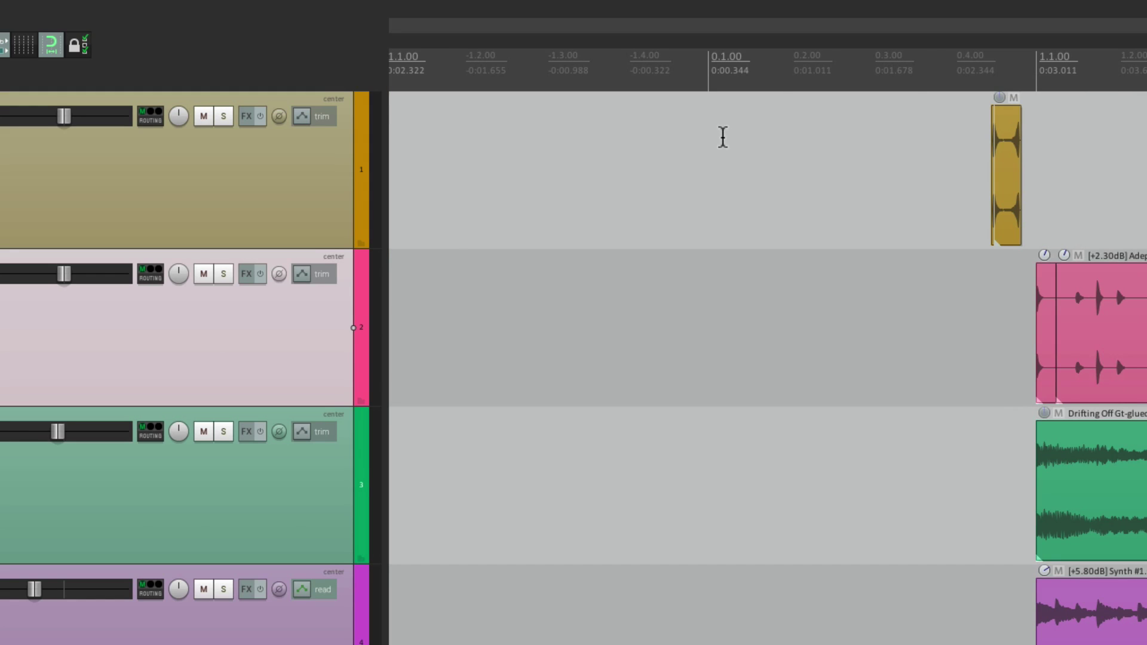
scroll(722, 149, right, 4)
scroll(735, 266, up, 3)
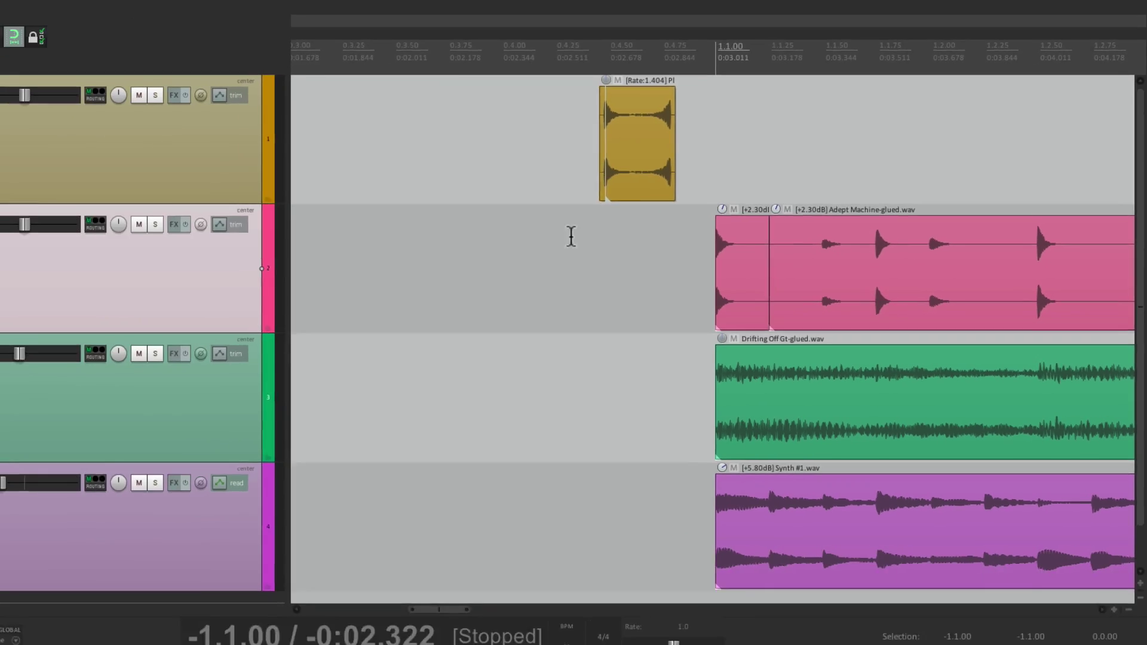
click(442, 316)
key(space)
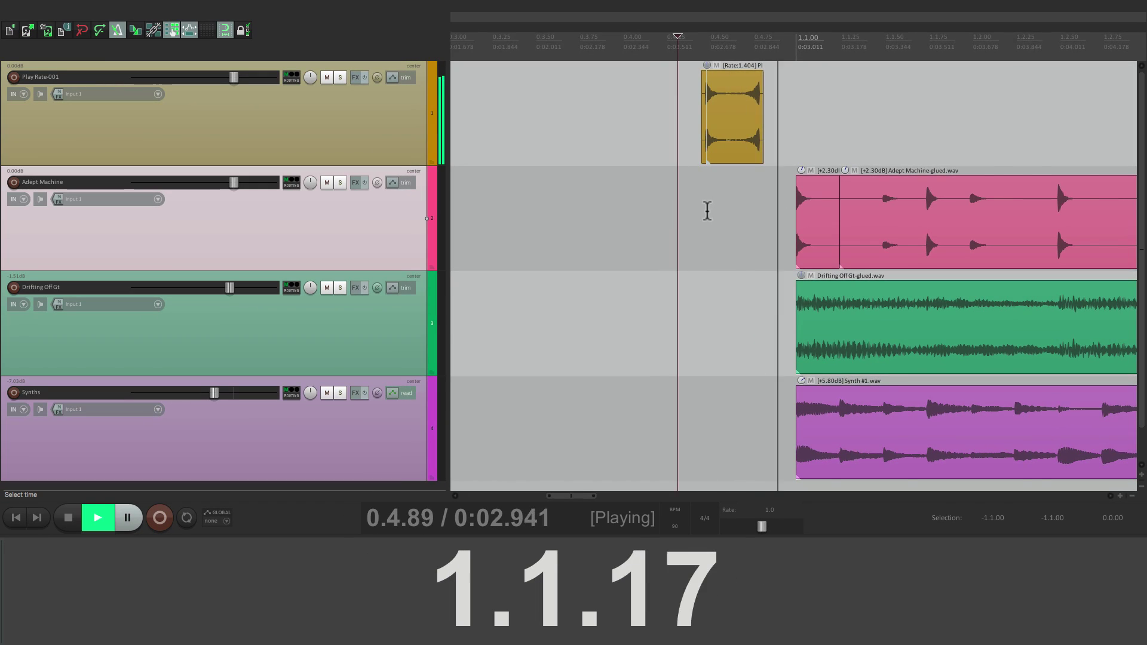
scroll(707, 210, down, 3)
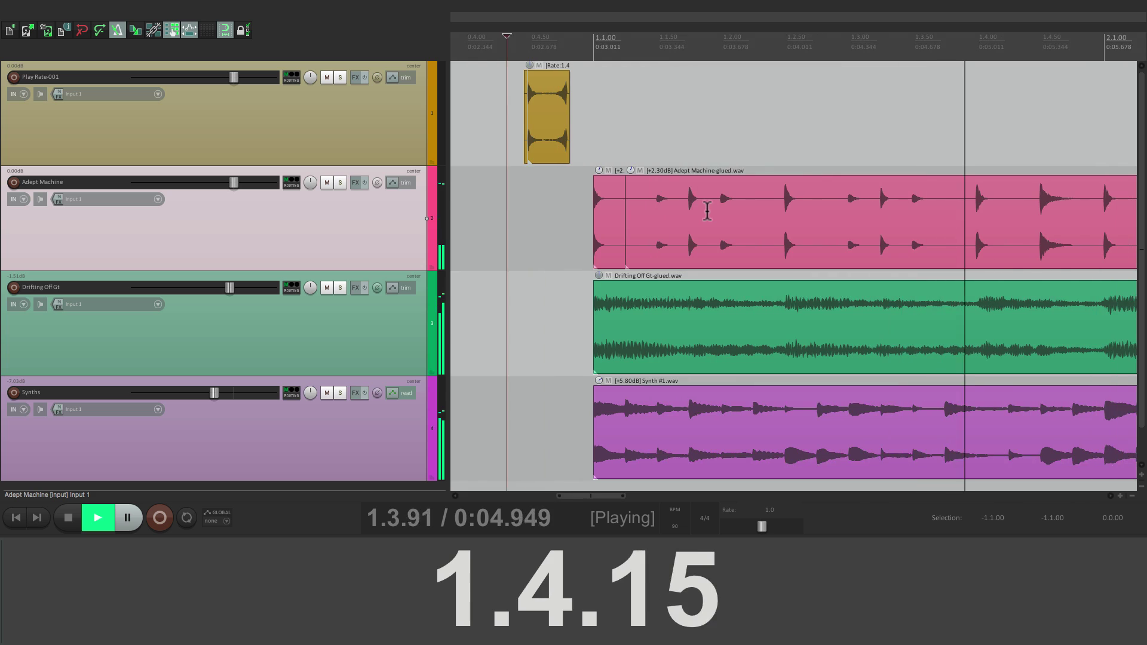
scroll(707, 210, down, 3)
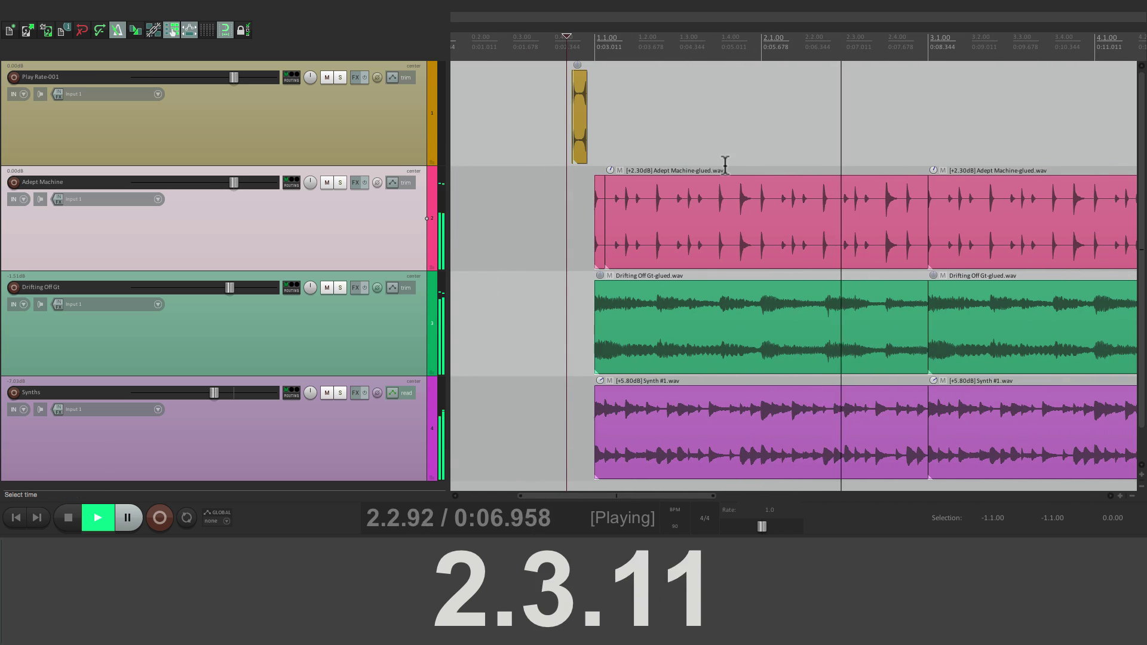
key(space)
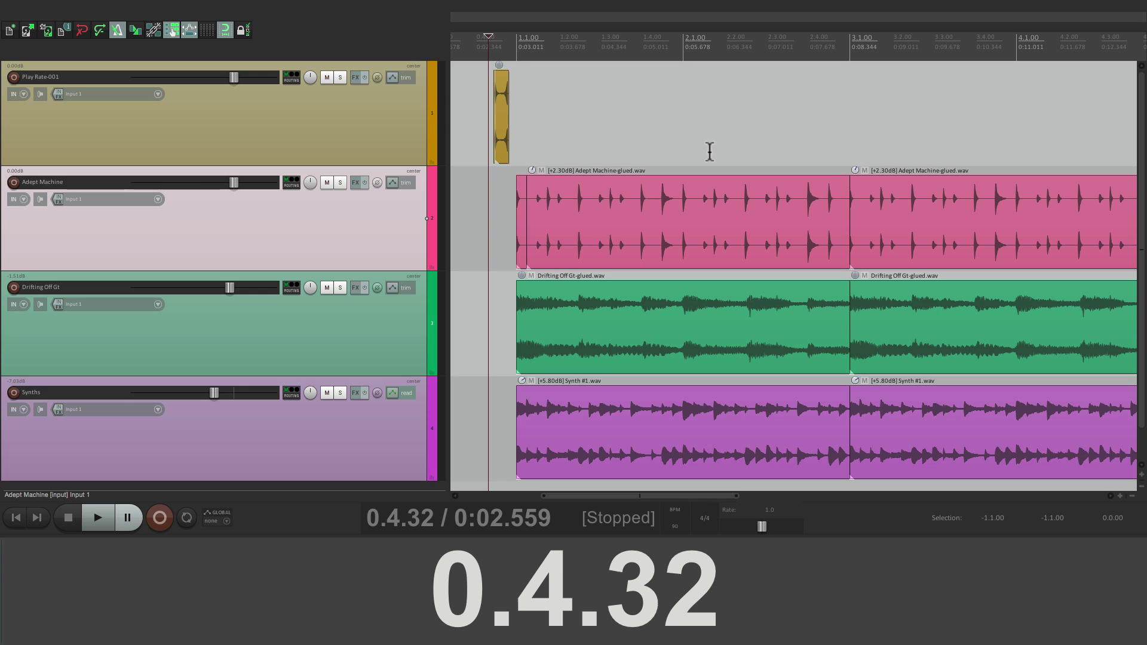
scroll(702, 105, down, 3)
scroll(702, 106, right, 2)
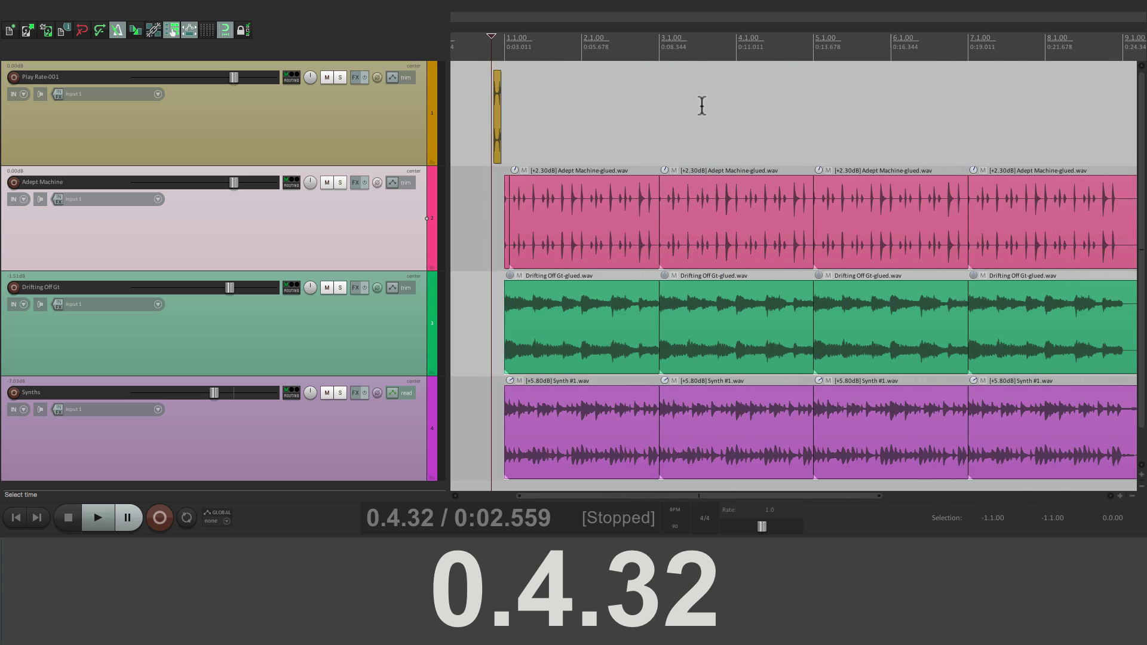
click(806, 90)
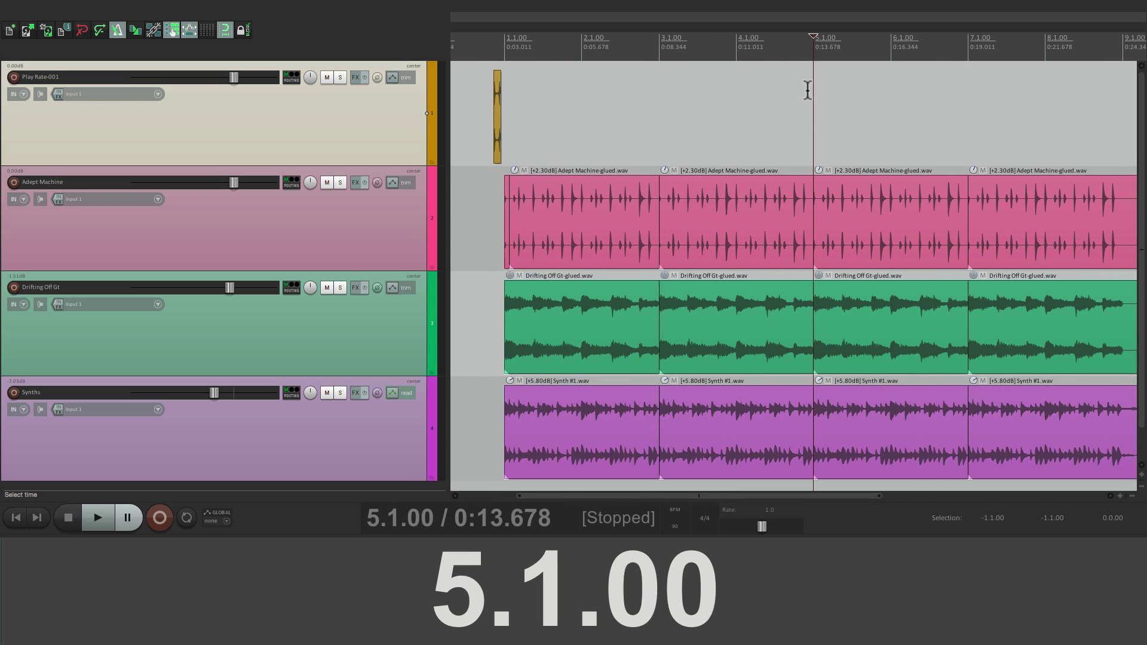
scroll(807, 90, down, 2)
scroll(807, 90, down, 1)
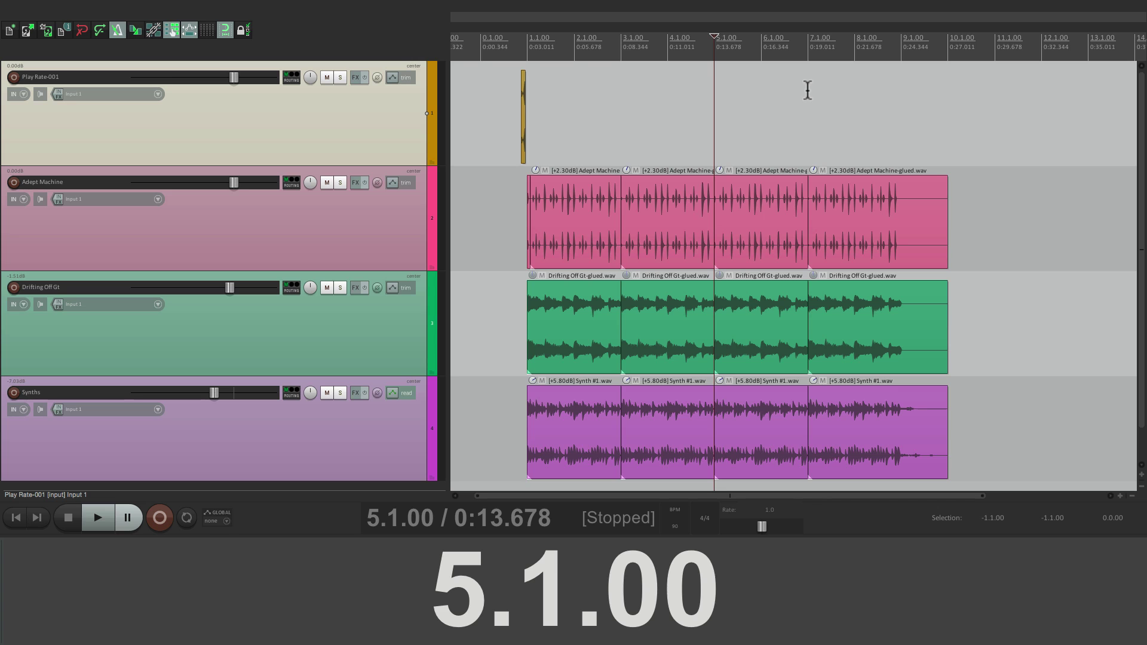
scroll(919, 128, up, 6)
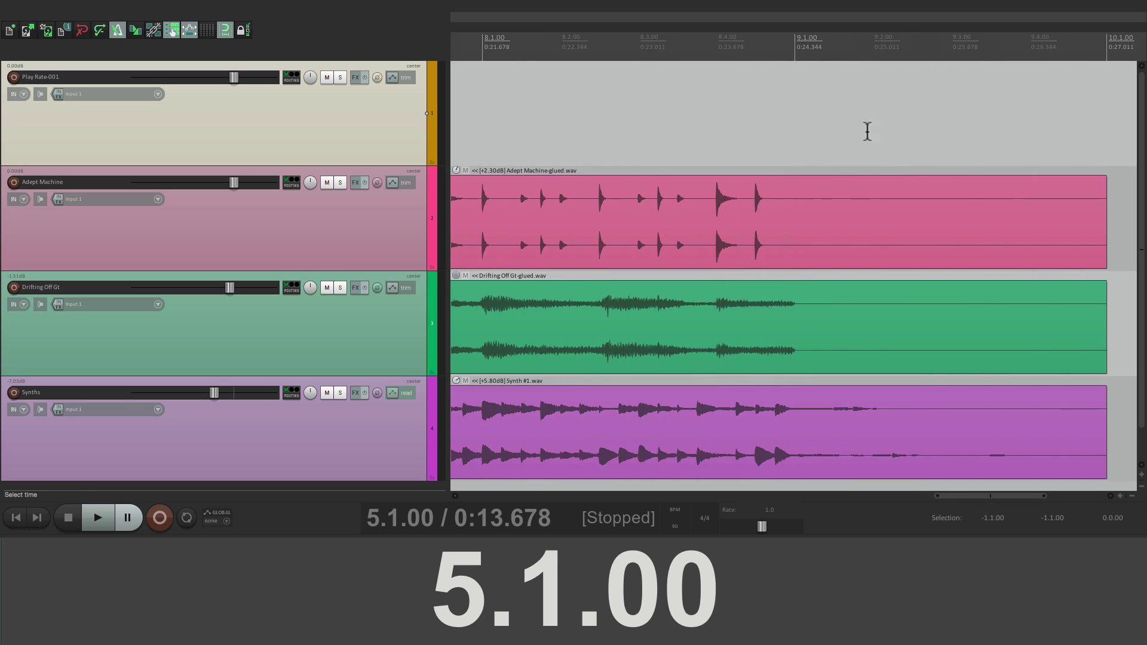
scroll(764, 141, up, 2)
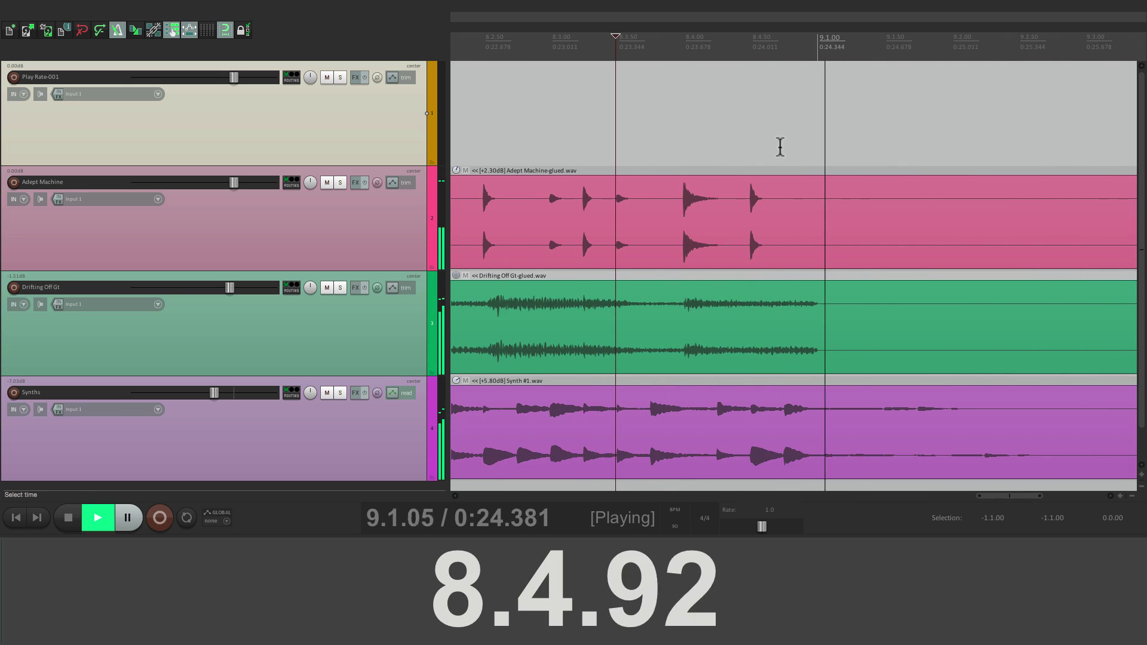
scroll(777, 147, up, 1)
click(672, 120)
key(space)
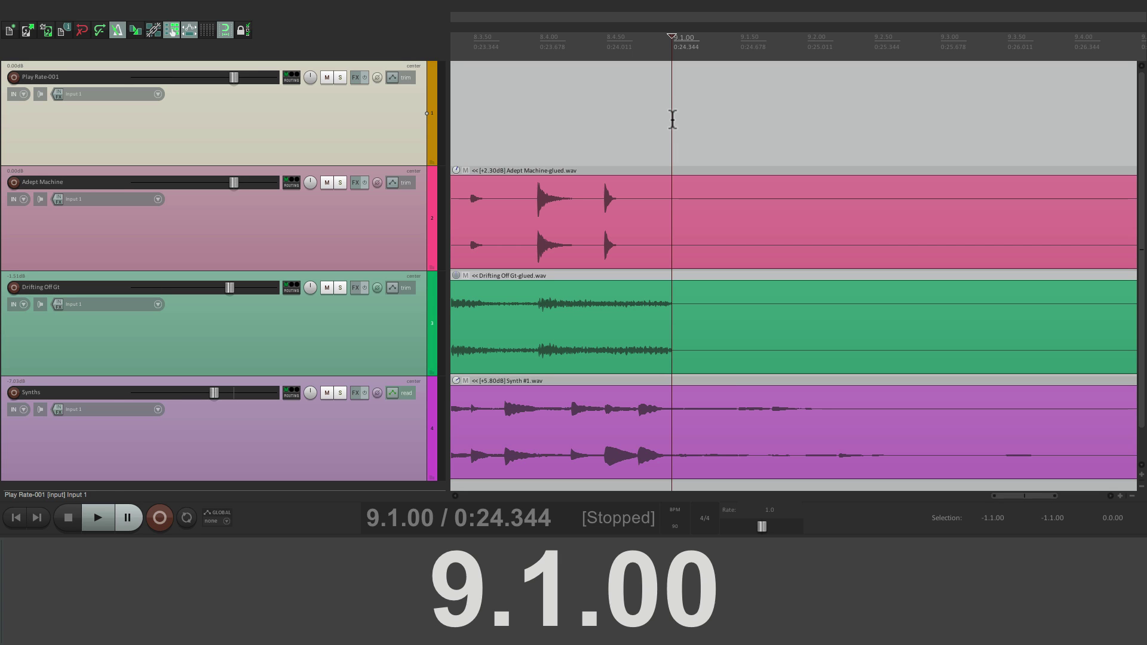
scroll(678, 127, down, 8)
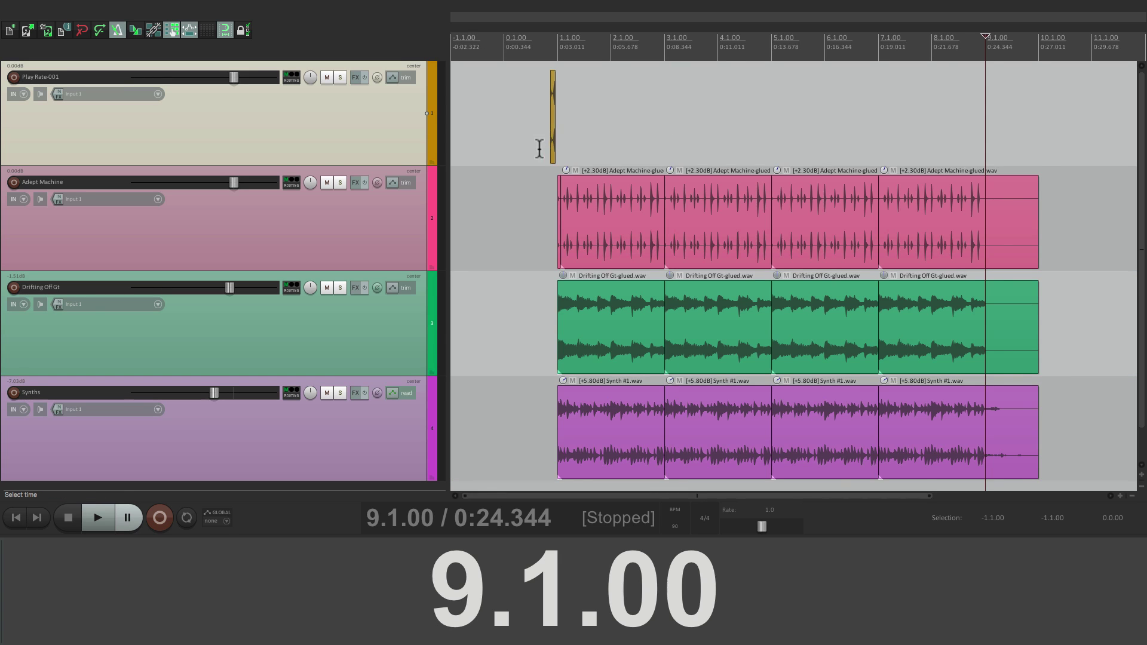
scroll(539, 141, up, 8)
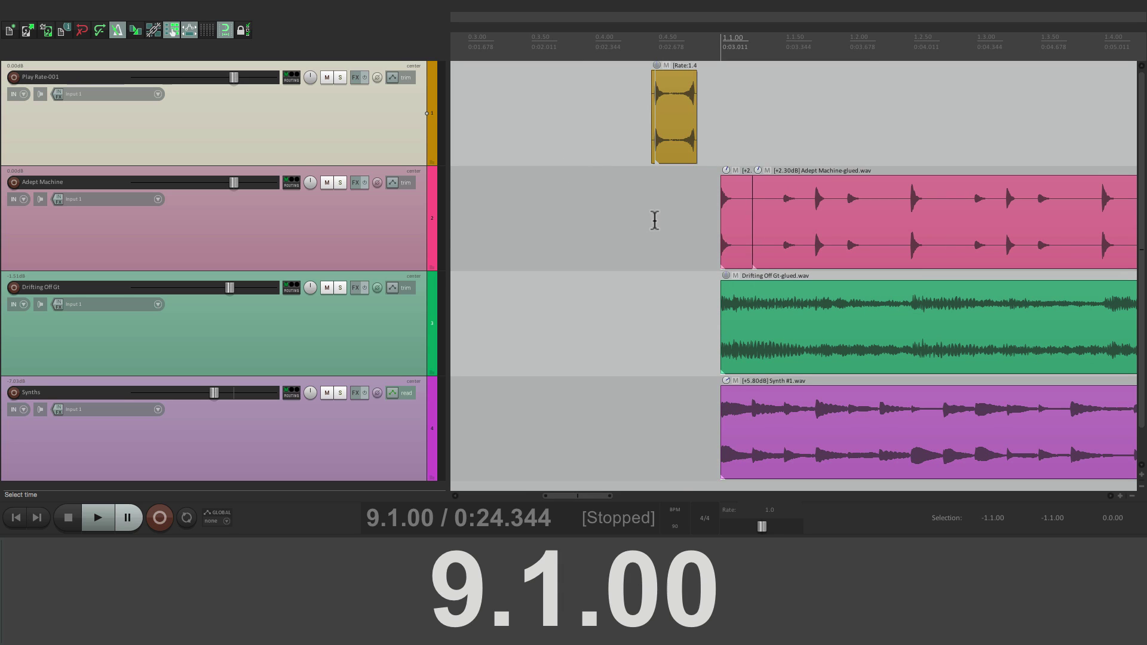
click(655, 221)
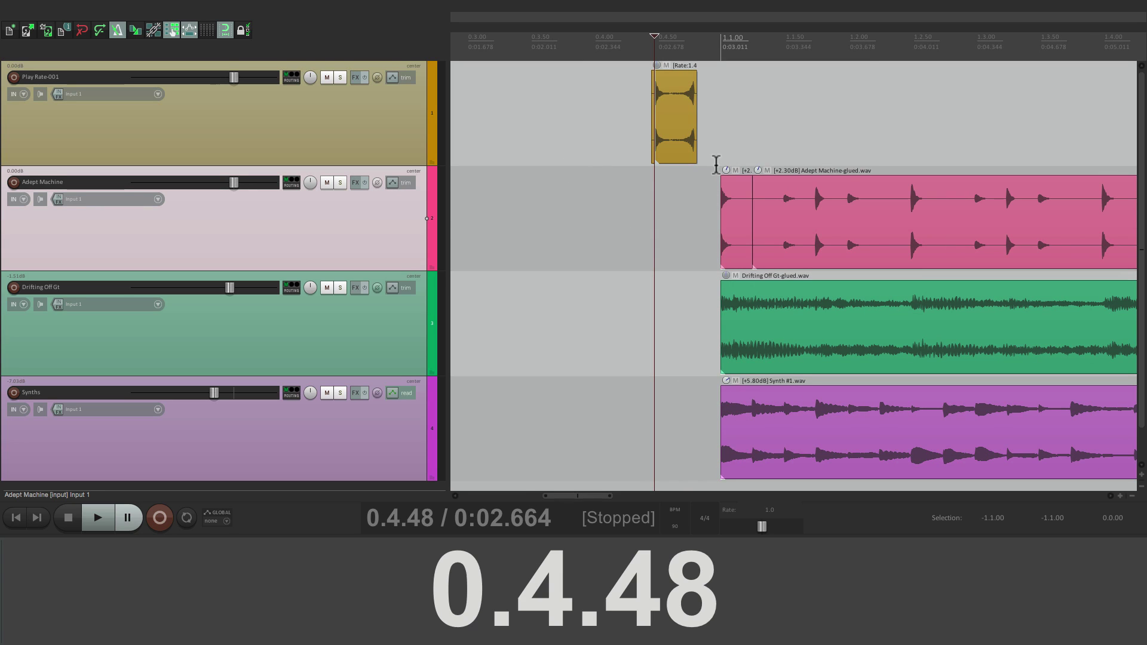
click(621, 192)
key(space)
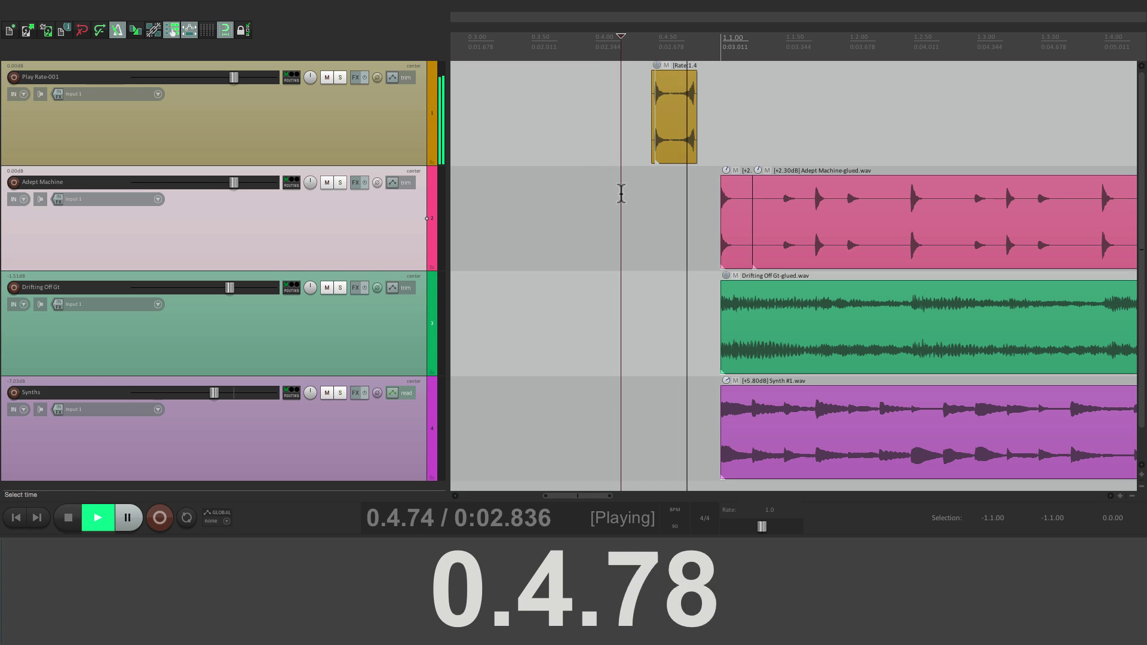
scroll(622, 193, down, 4)
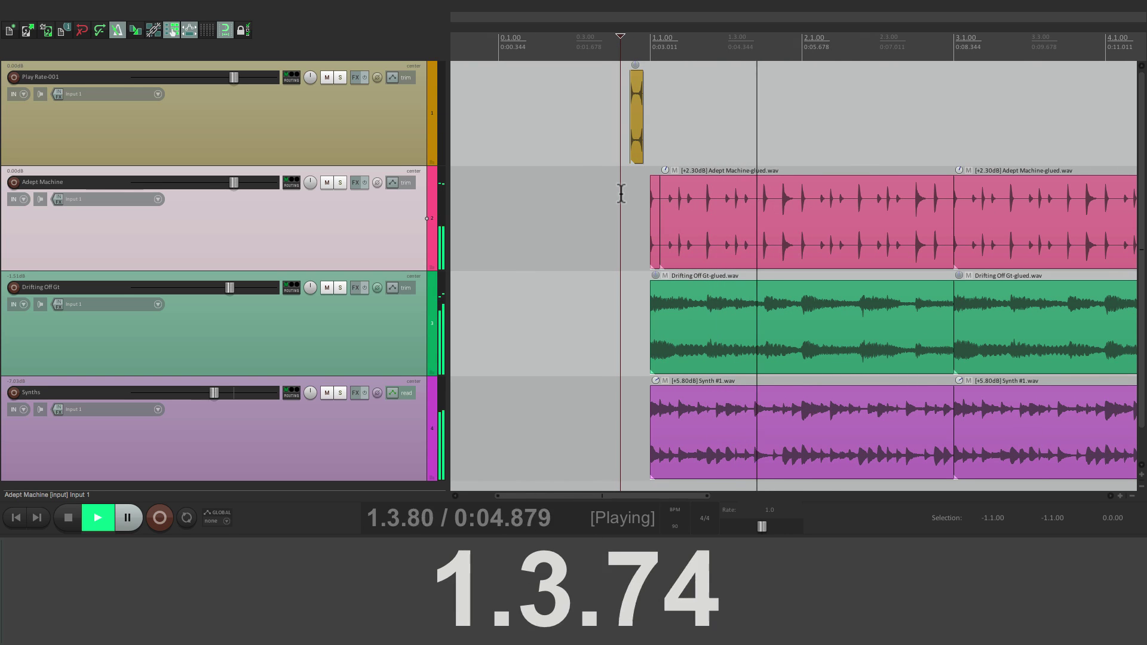
scroll(621, 192, right, 2)
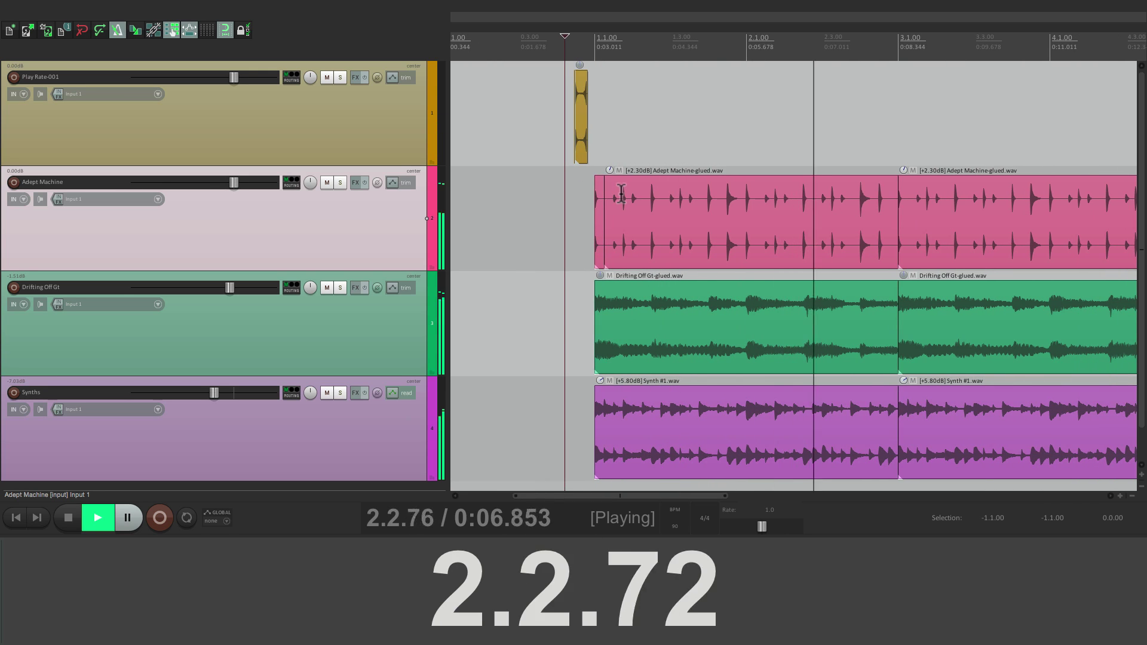
key(space)
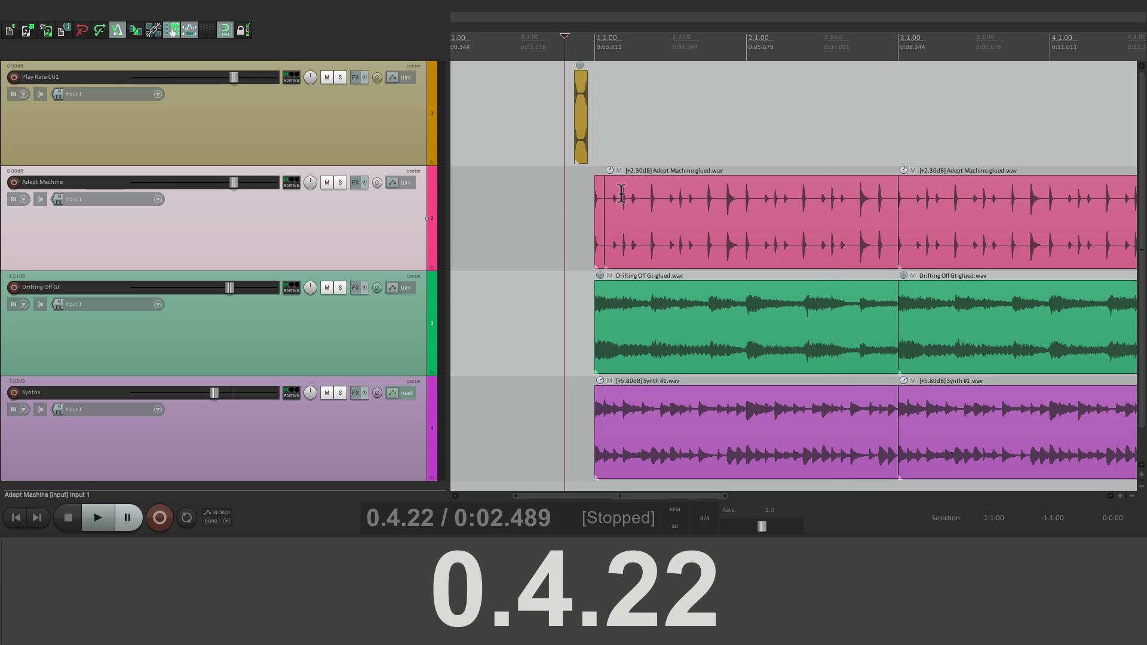